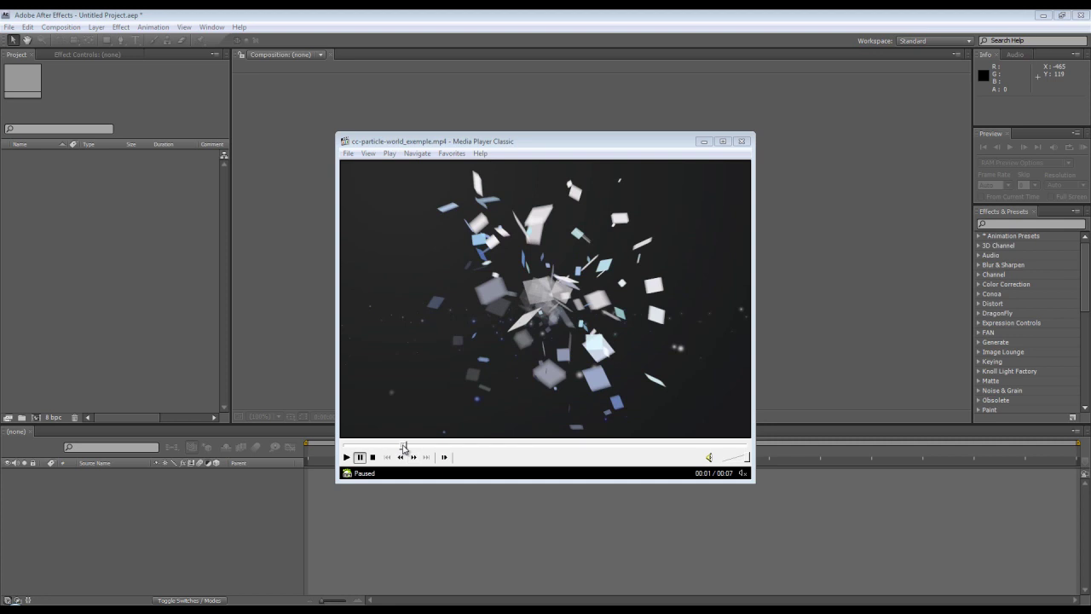
Step: Scrub through and play the particle example clip, then close Media Player Classic
mouse_move(403, 449)
mouse_down()
mouse_move(361, 449)
mouse_move(425, 458)
mouse_move(393, 457)
mouse_up()
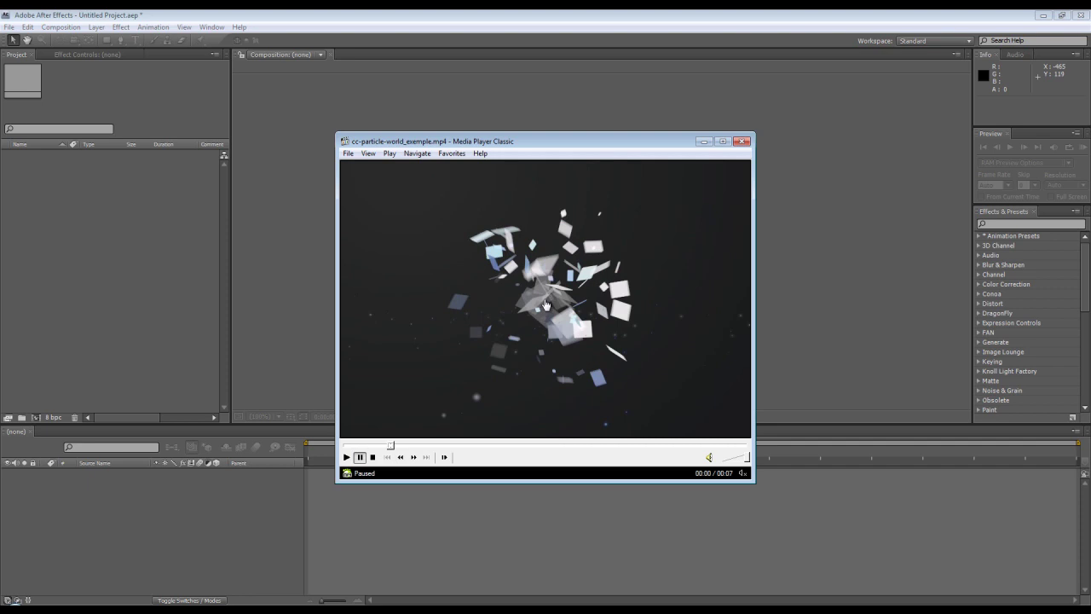
mouse_move(391, 445)
mouse_down()
mouse_move(426, 447)
mouse_move(386, 447)
mouse_up()
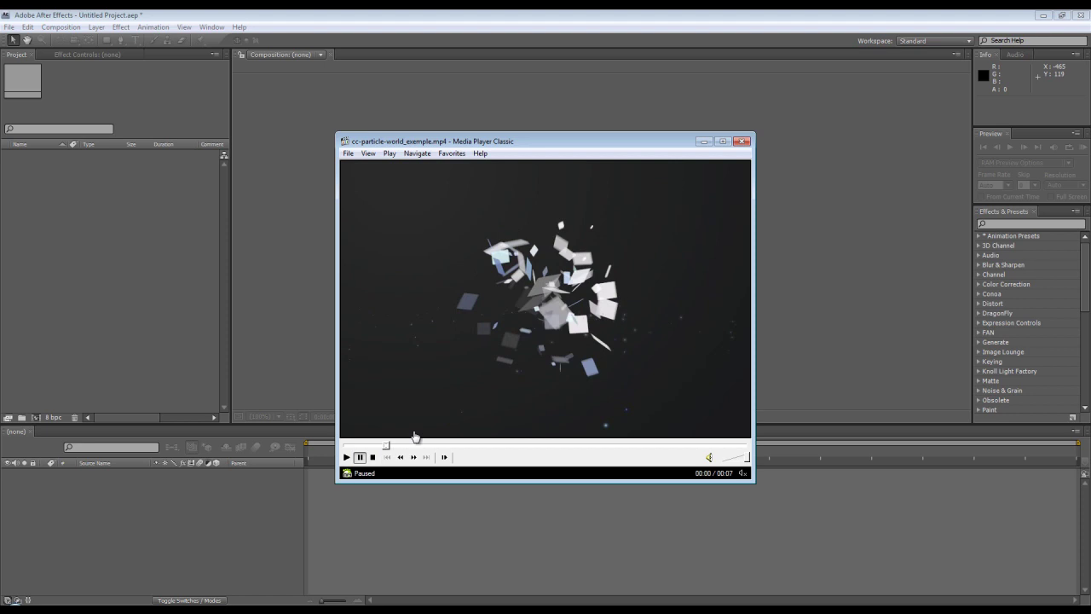
mouse_move(387, 447)
mouse_down()
mouse_move(467, 447)
mouse_move(352, 461)
mouse_up()
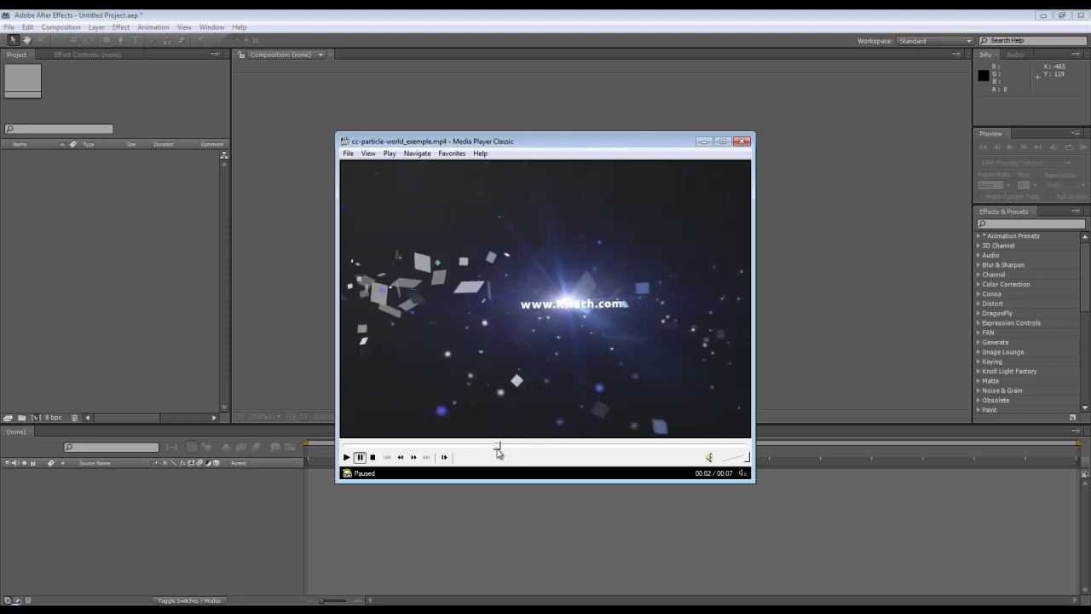
click(347, 457)
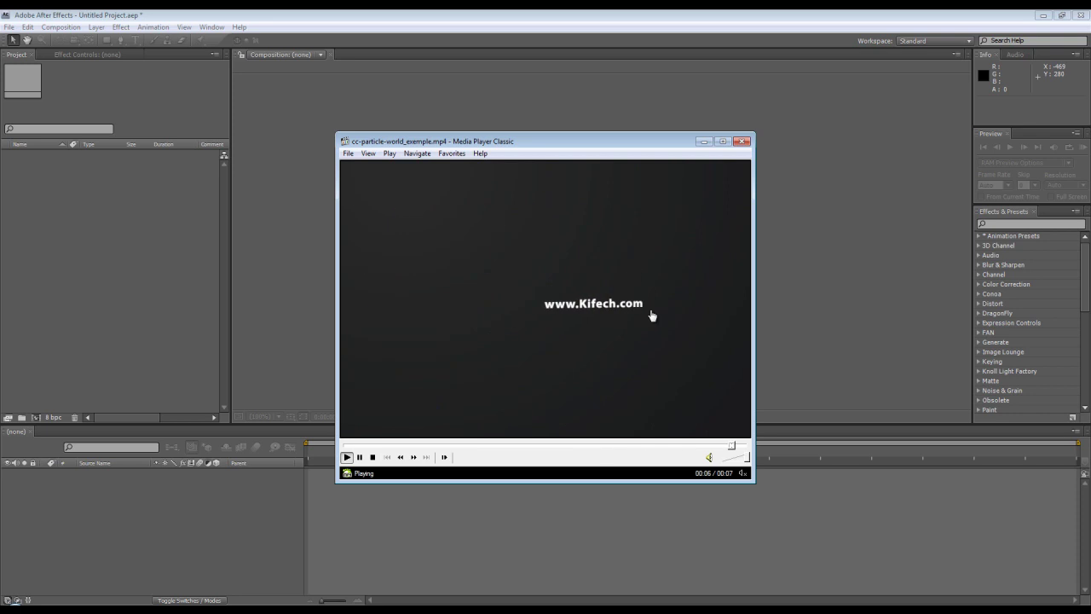
click(742, 143)
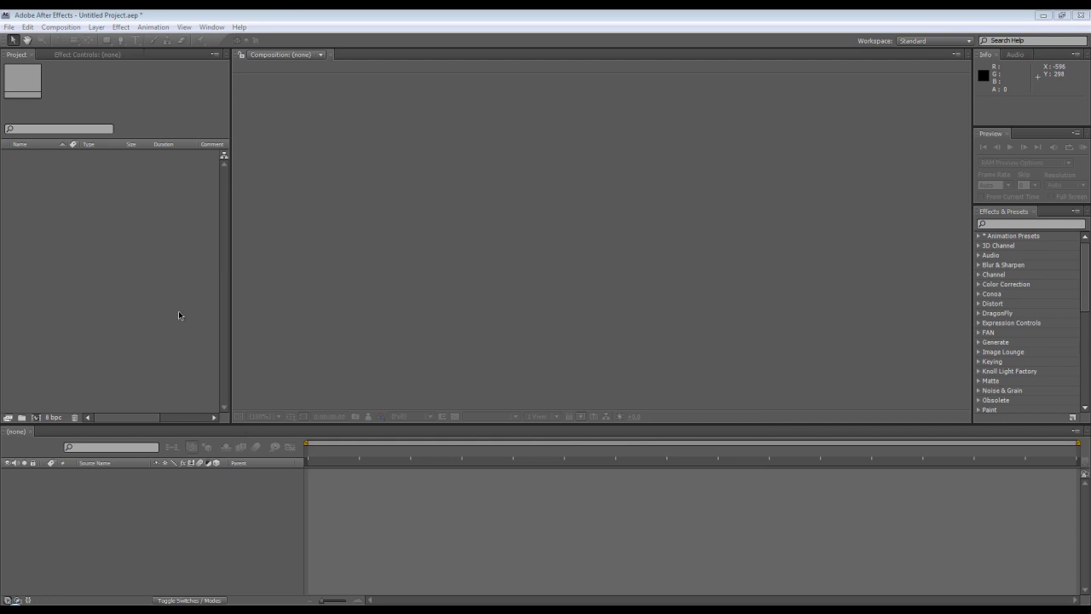
Step: Create a new composition with the default 720×480, 20-second settings
click(61, 27)
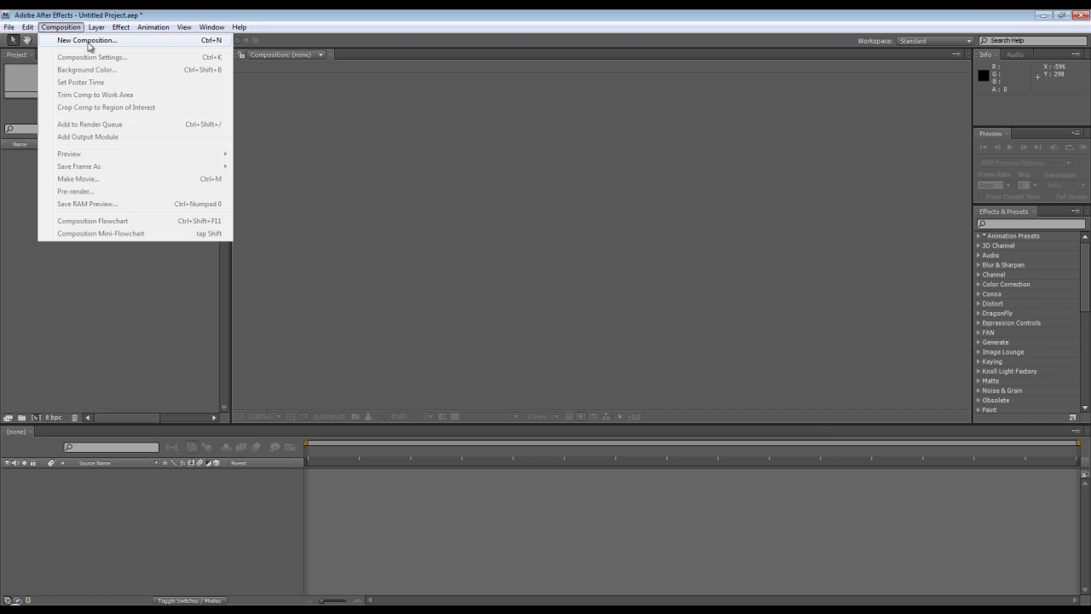
click(110, 43)
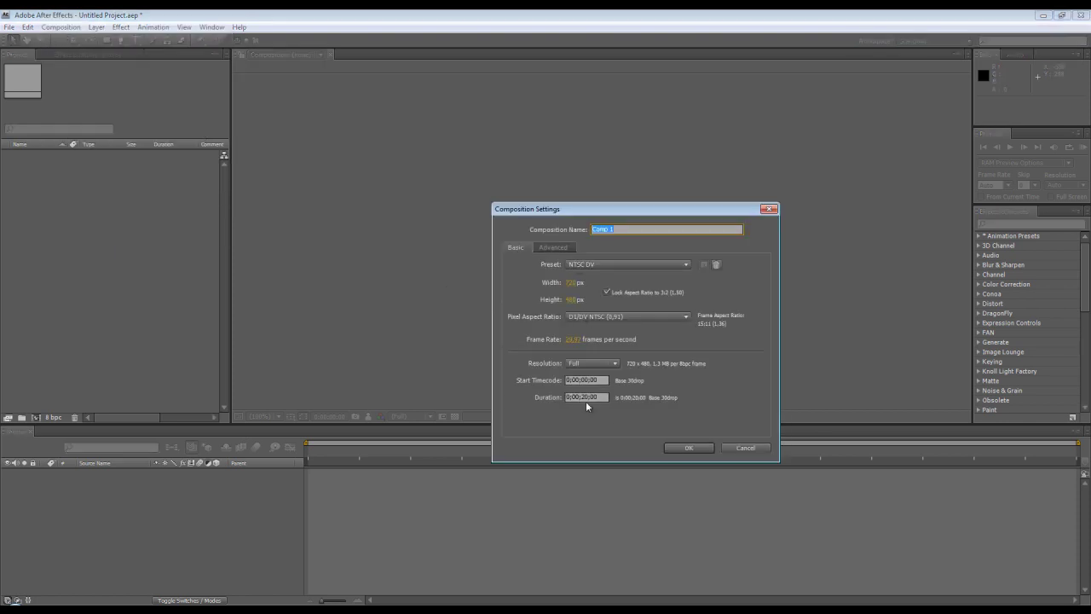
click(676, 447)
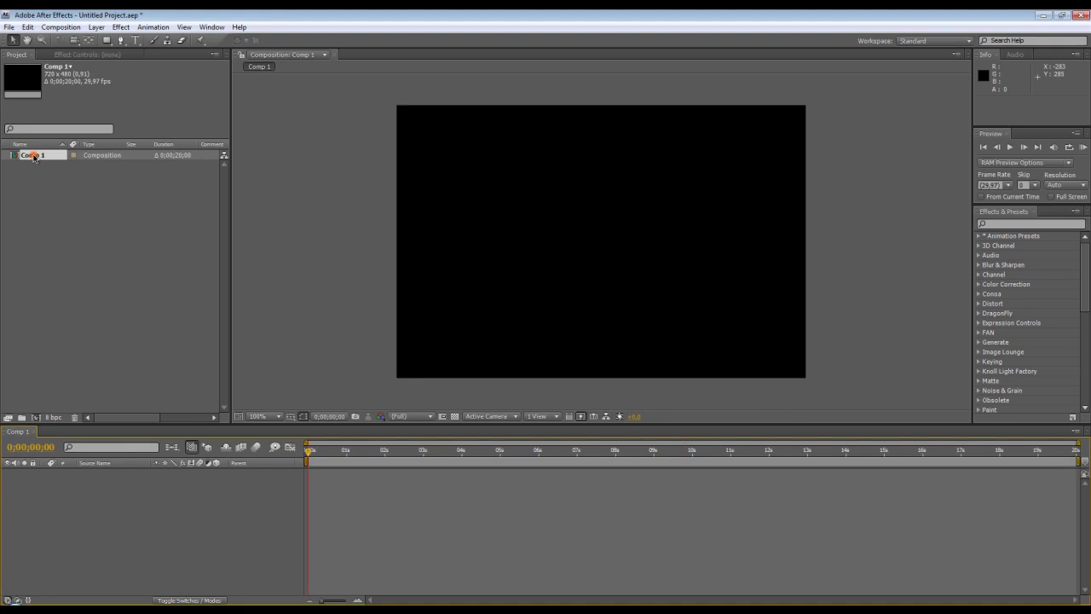
Step: Rename Comp 1 in the Project panel to Particual_comp
click(34, 157)
key(Return)
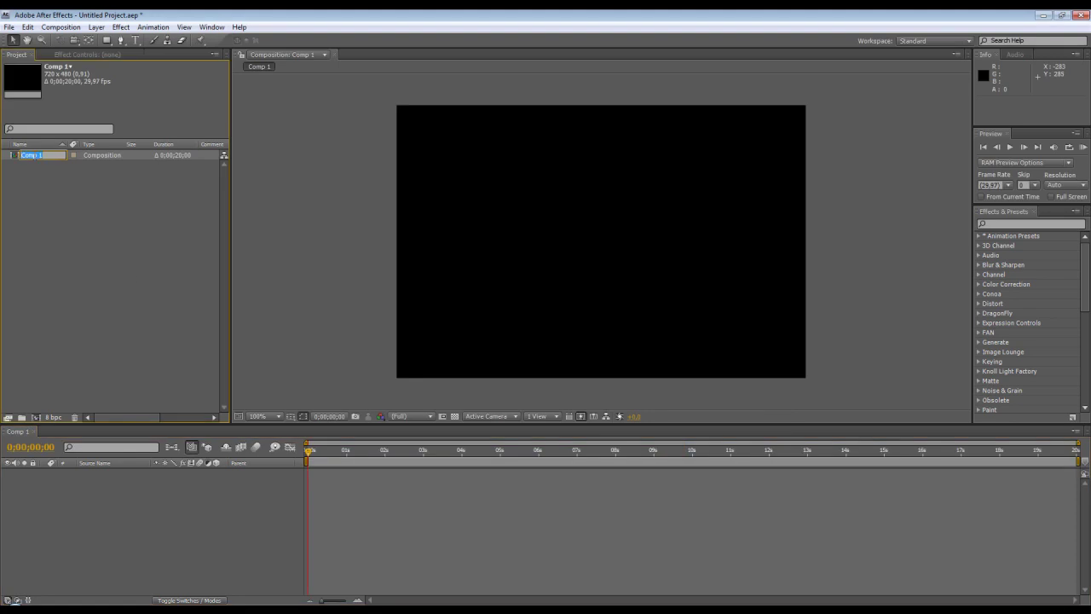
text(Pe)
key(Return)
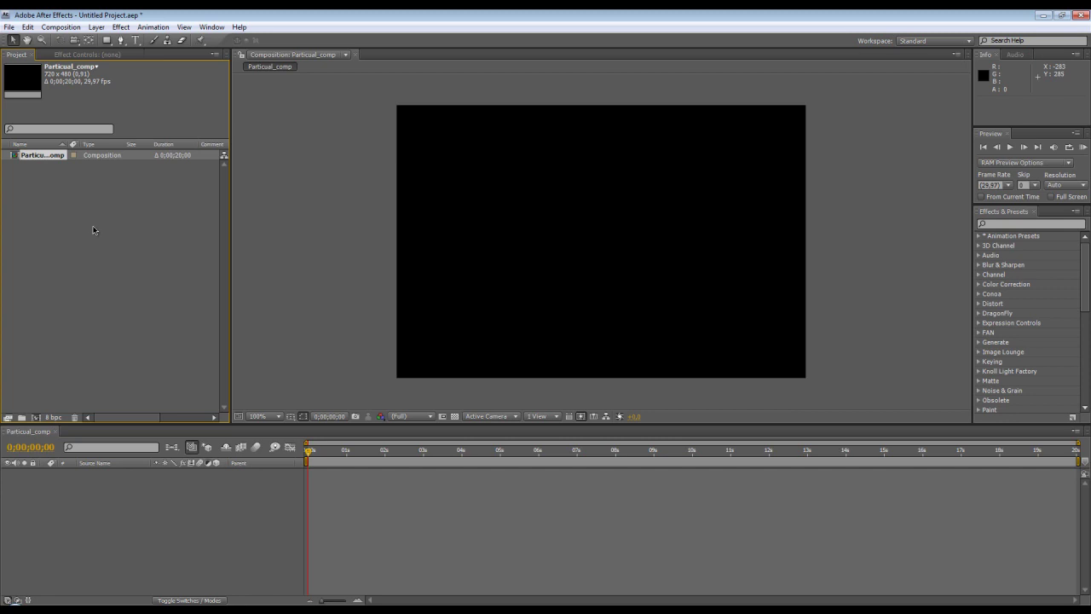
Step: Add a black 720×480 comp-size solid layer and select it
click(96, 28)
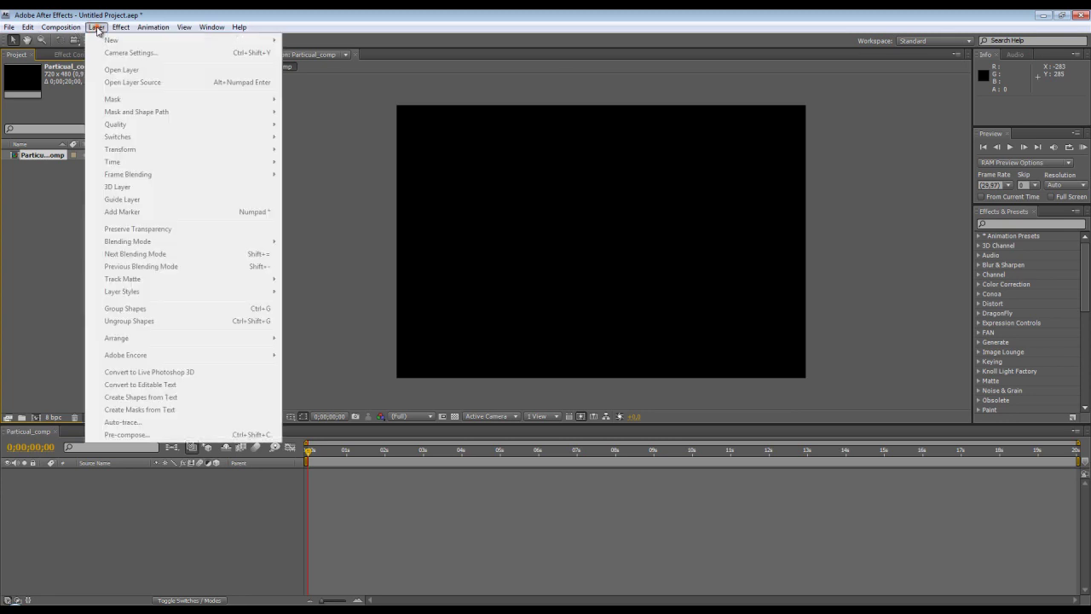
click(130, 530)
click(97, 28)
mouse_move(111, 40)
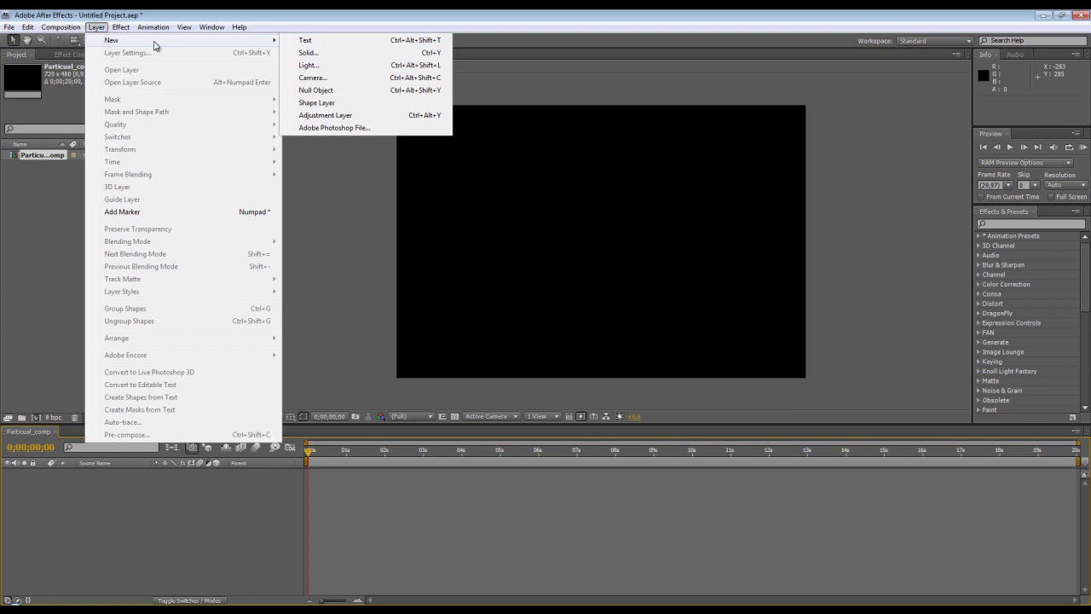
click(315, 53)
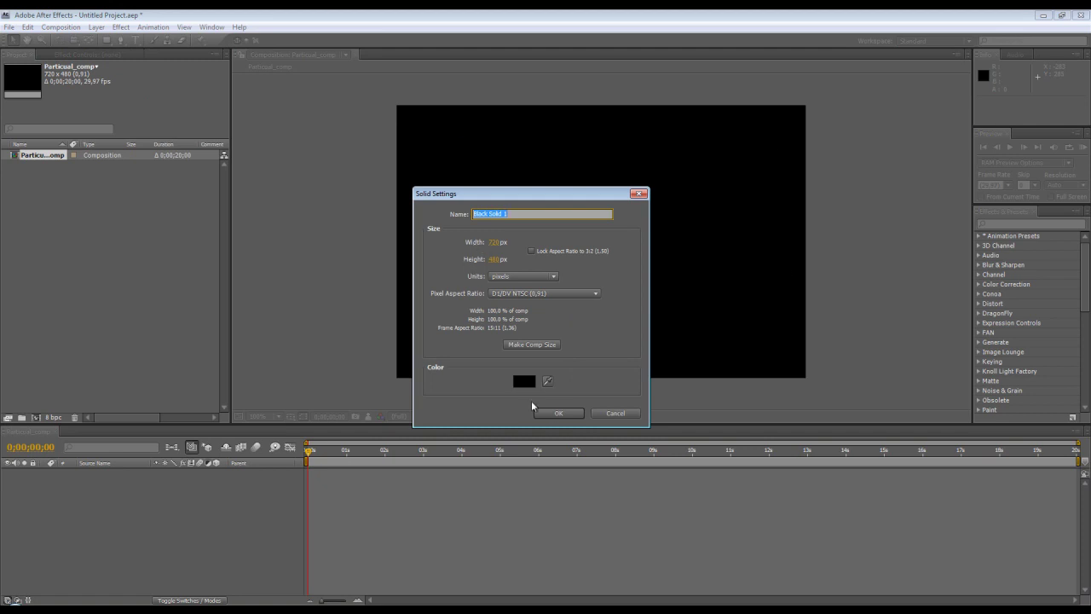
click(549, 414)
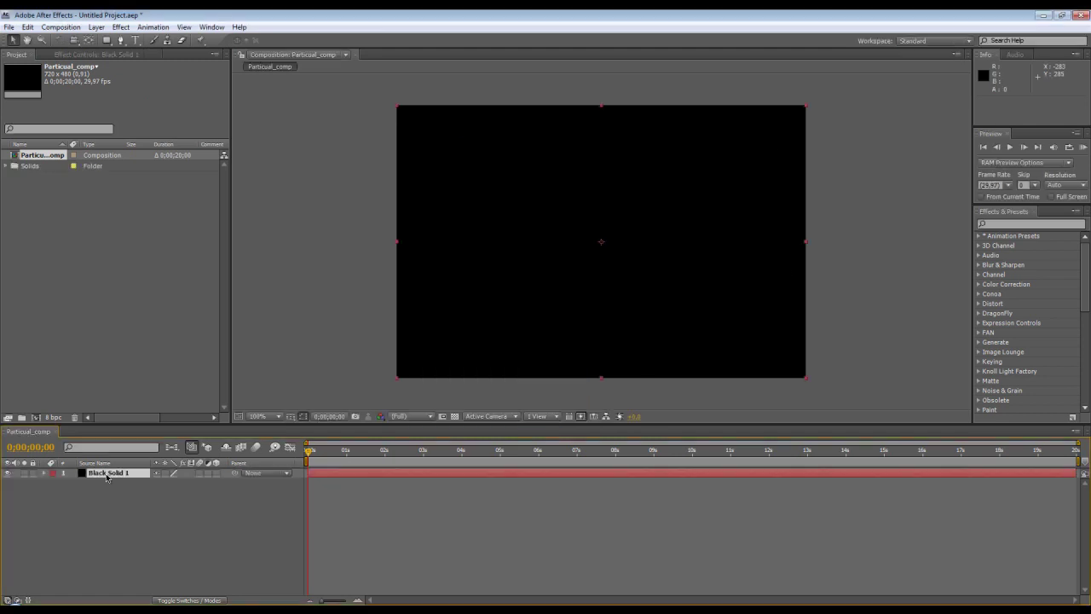
click(107, 475)
Step: Rename the solid to BG and apply the Generate > Ramp effect
text(BG)
key(Return)
click(120, 27)
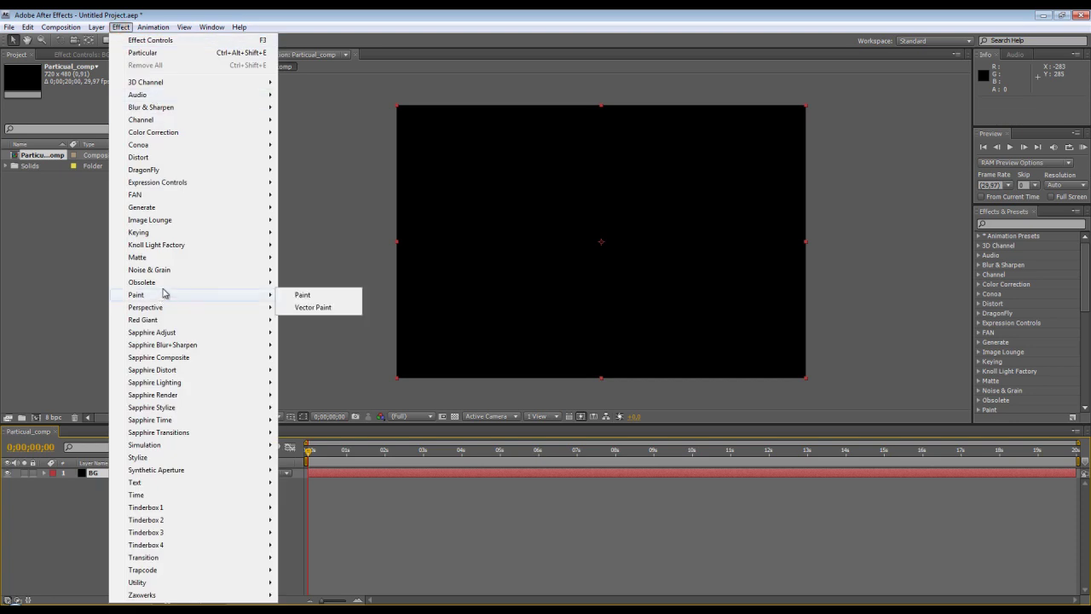
mouse_move(166, 213)
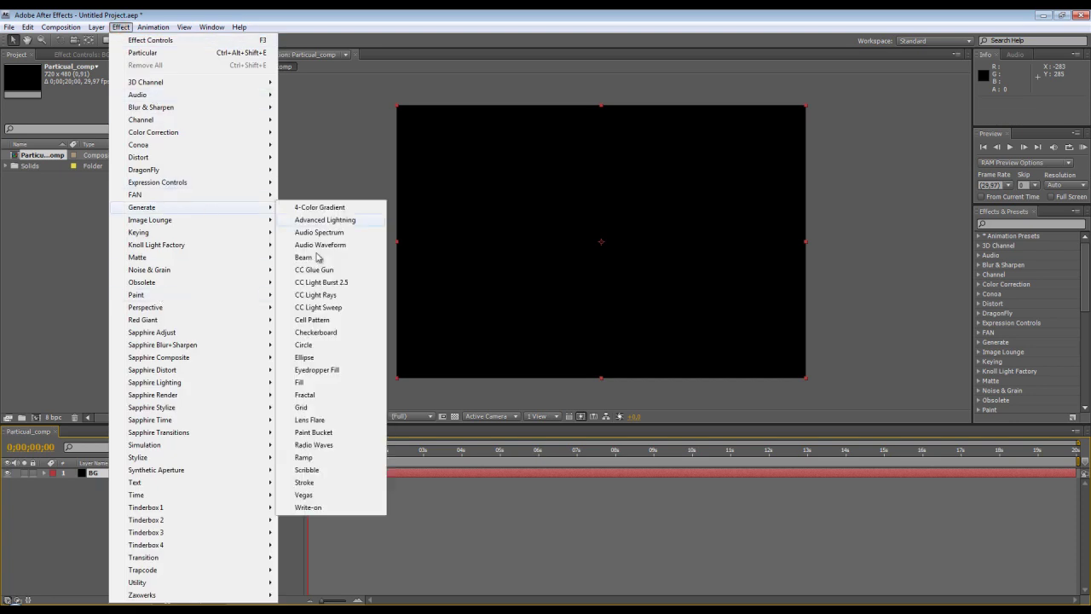
click(326, 457)
Step: Make the ramp a dark red-to-black Radial Ramp centred near the top edge
drag(601, 105, 463, 162)
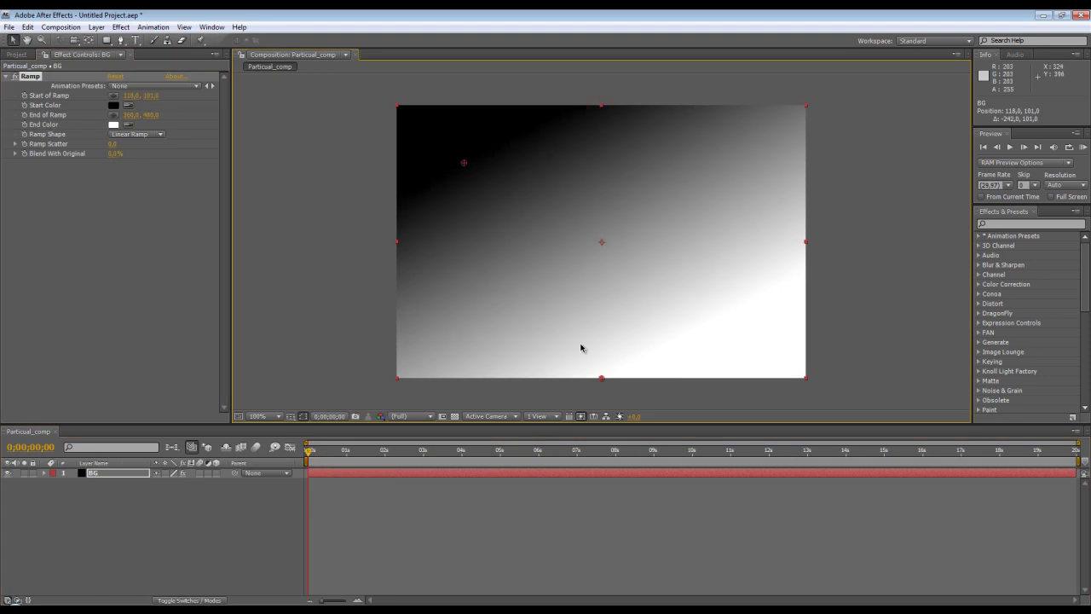
drag(601, 378, 750, 339)
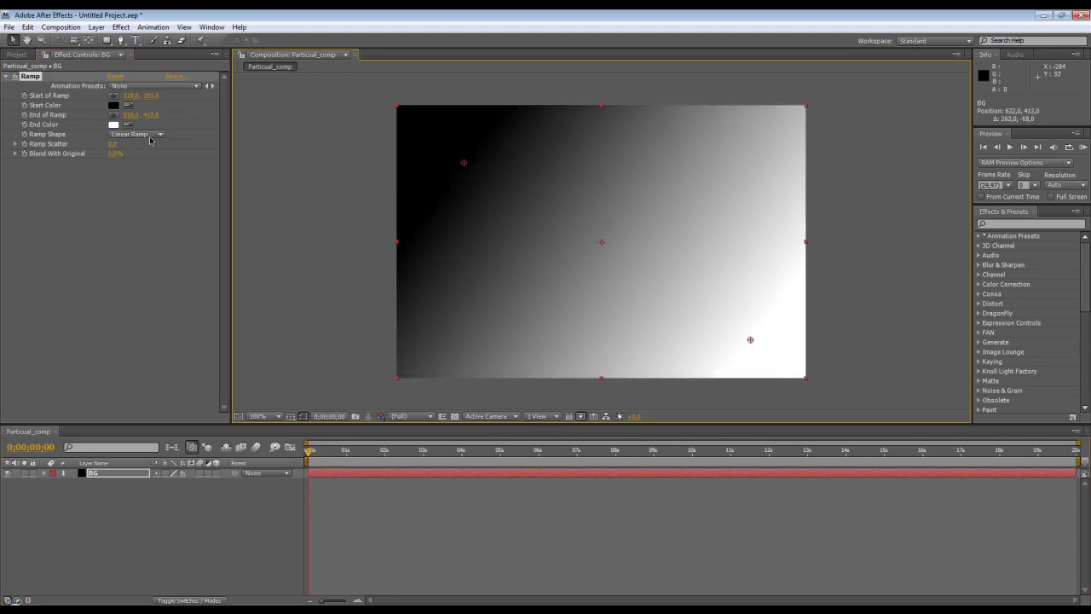
click(136, 134)
click(136, 151)
click(113, 124)
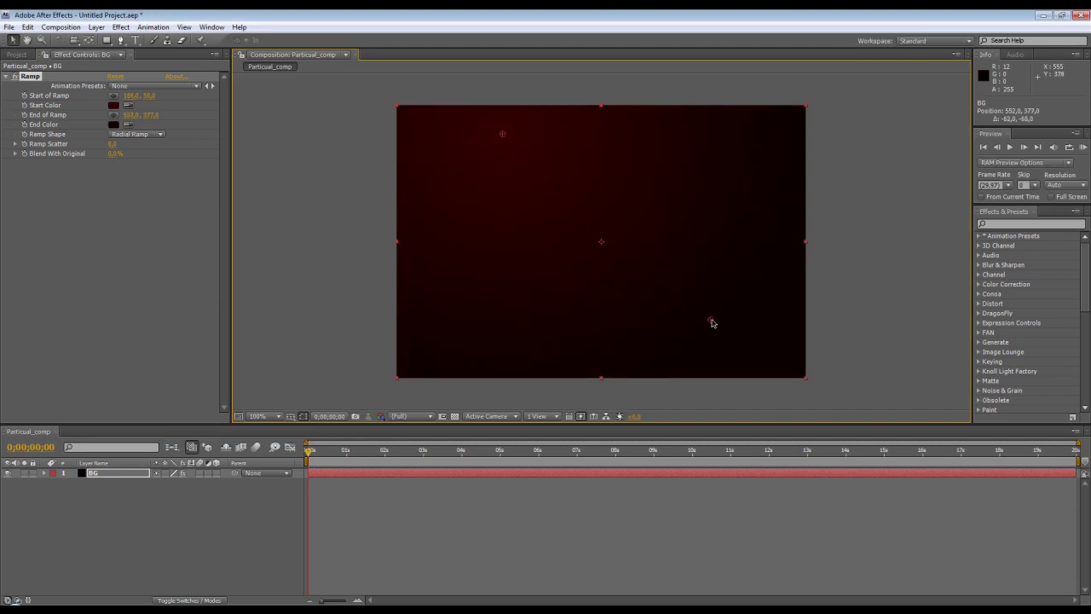
drag(712, 322, 747, 340)
drag(502, 134, 536, 151)
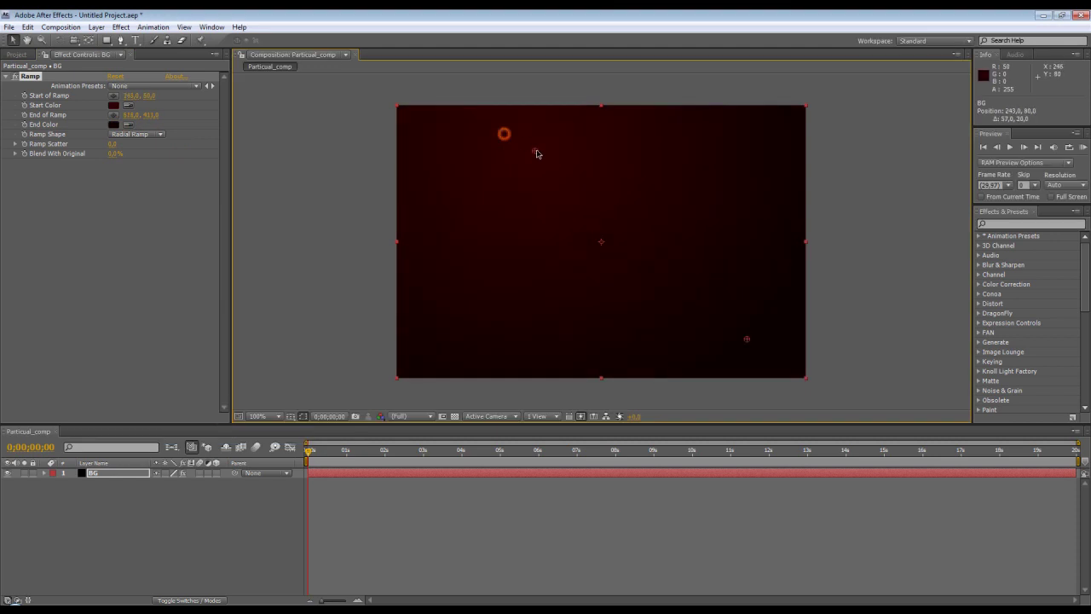
key(ctrl+shift+a)
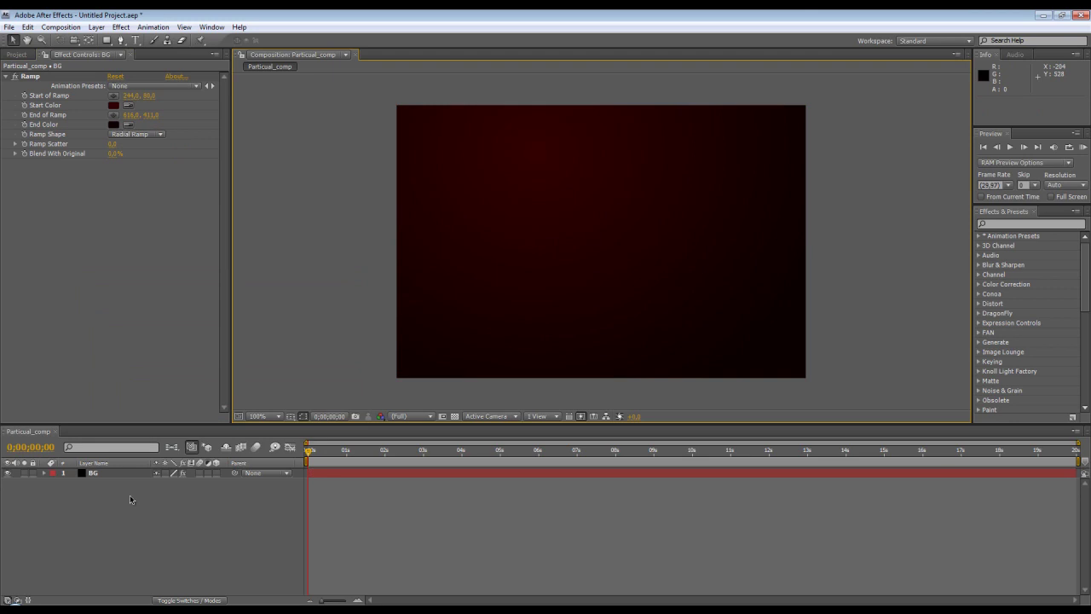
Step: Create a new black solid named Emitter above the BG layer
key(ctrl+y)
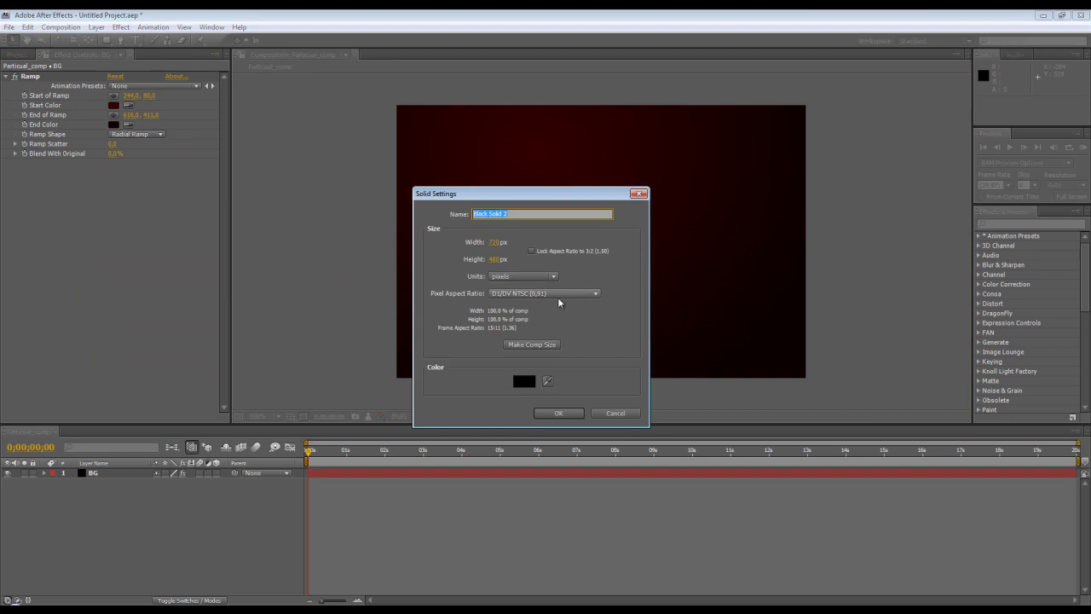
text(Emitter)
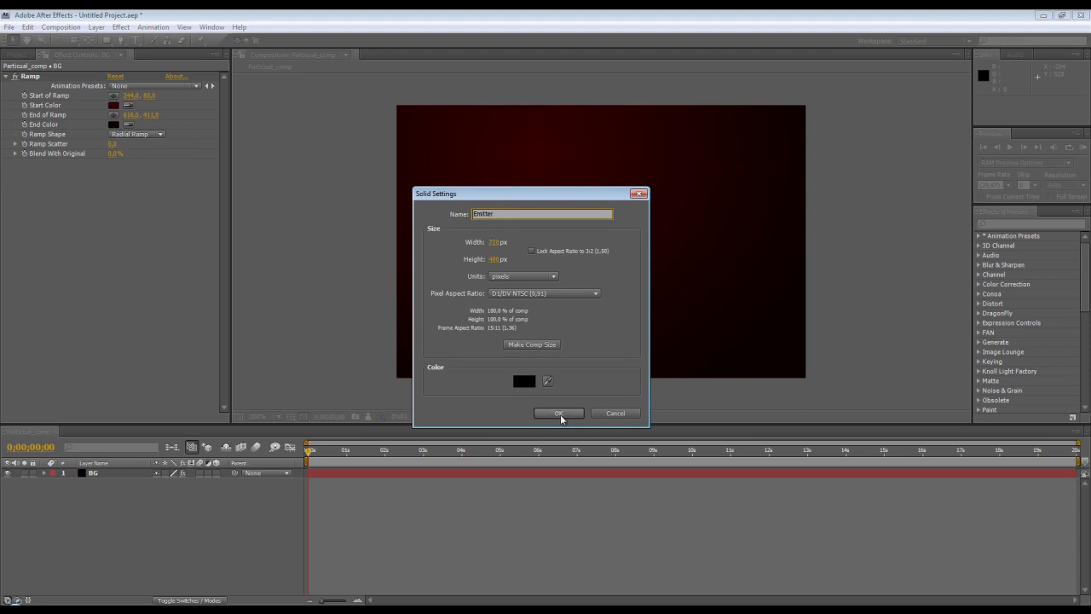
click(559, 414)
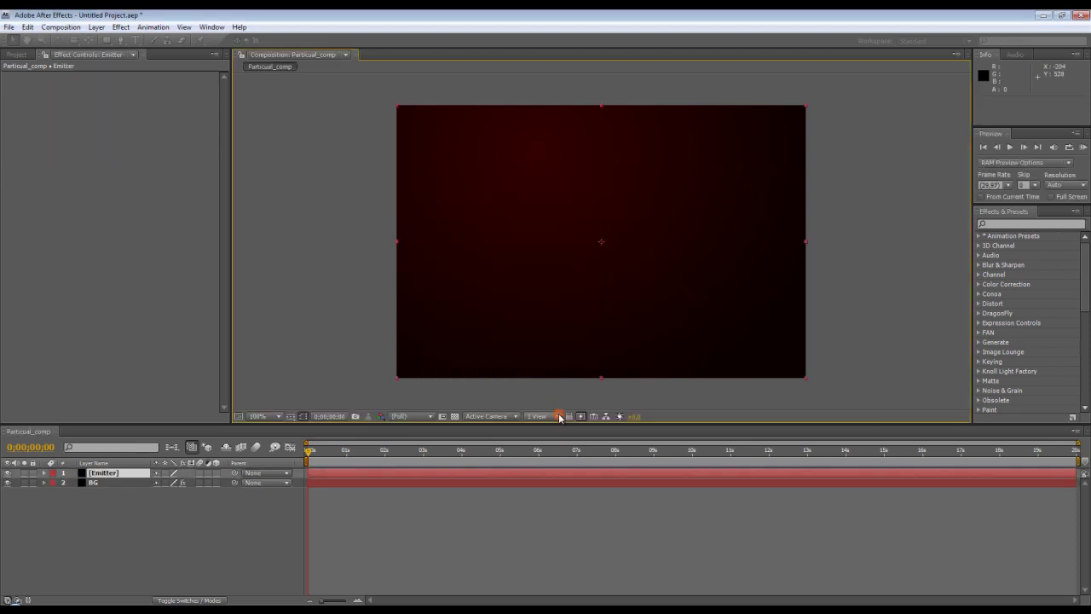
click(122, 28)
mouse_move(162, 571)
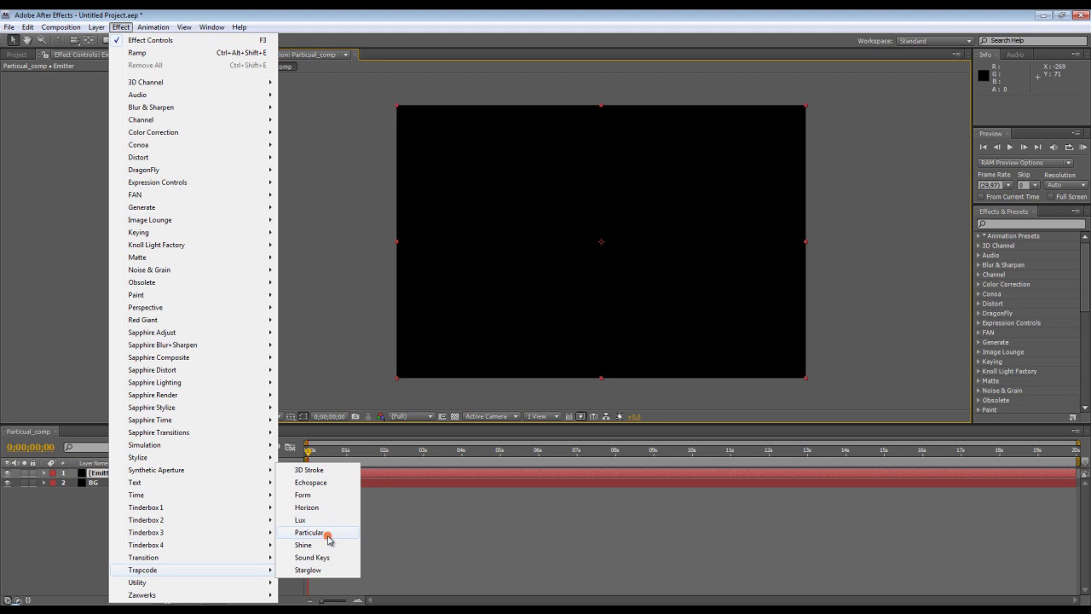
Step: Apply Trapcode Particular to the Emitter layer and view an early frame
click(330, 535)
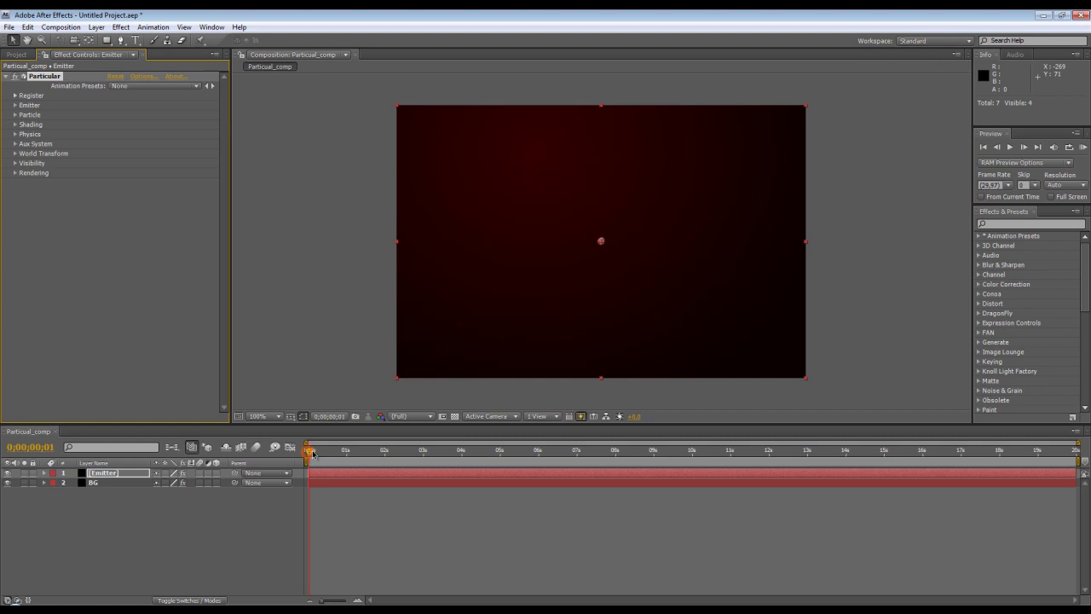
drag(307, 453, 582, 463)
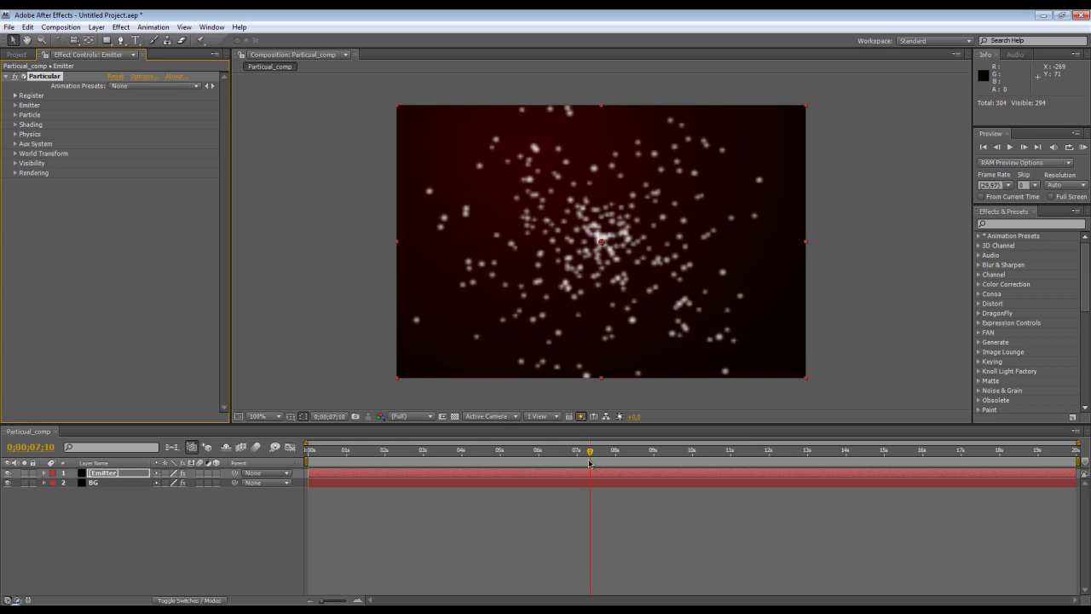
drag(583, 462, 372, 460)
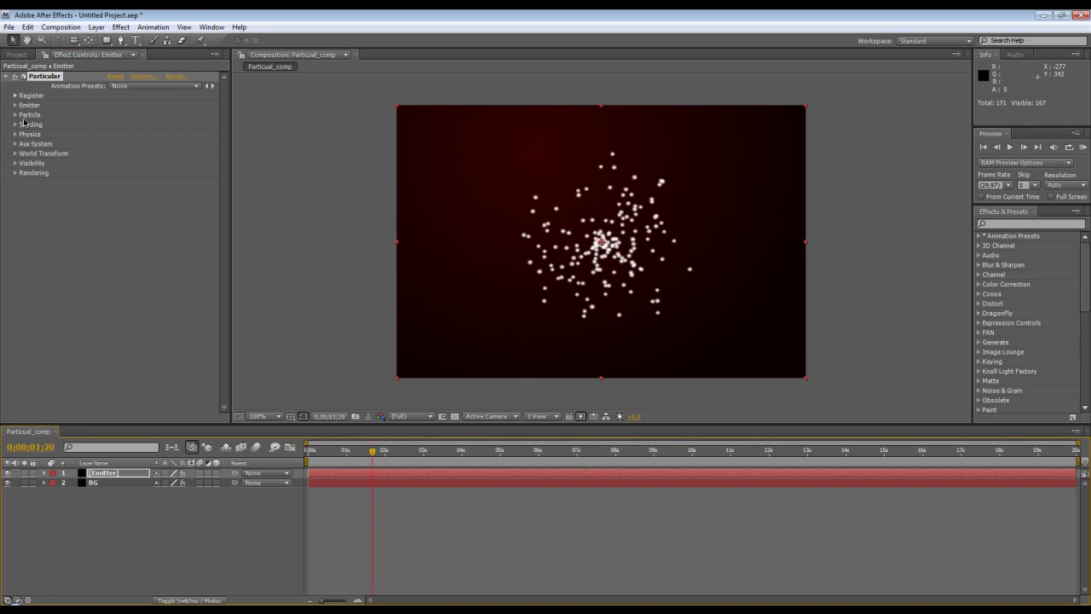
Step: Lower Particles/sec in Particular's Emitter group to 30
click(14, 106)
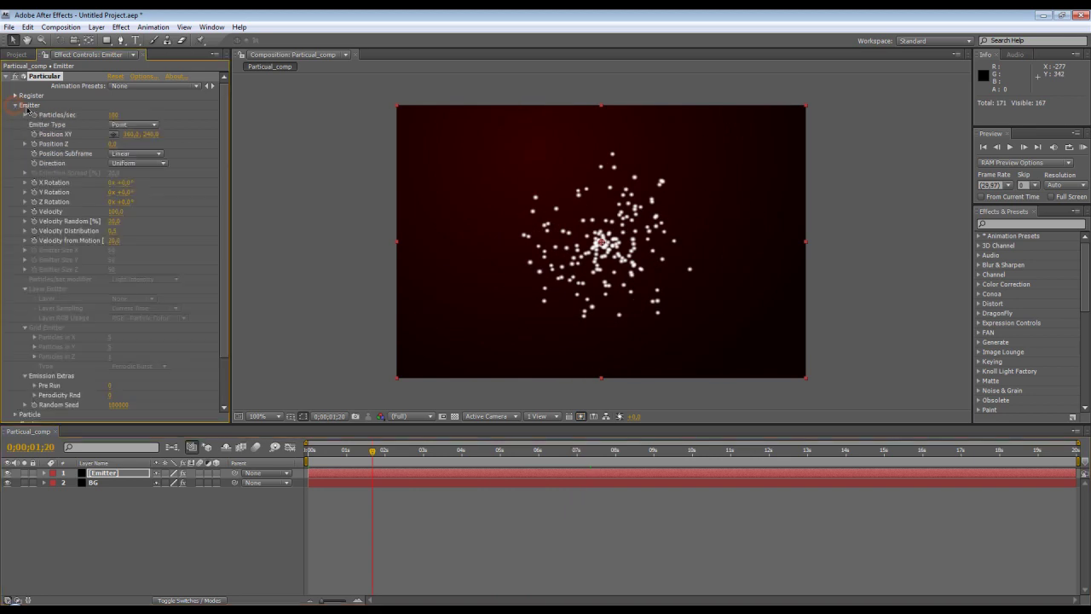
drag(226, 144, 227, 167)
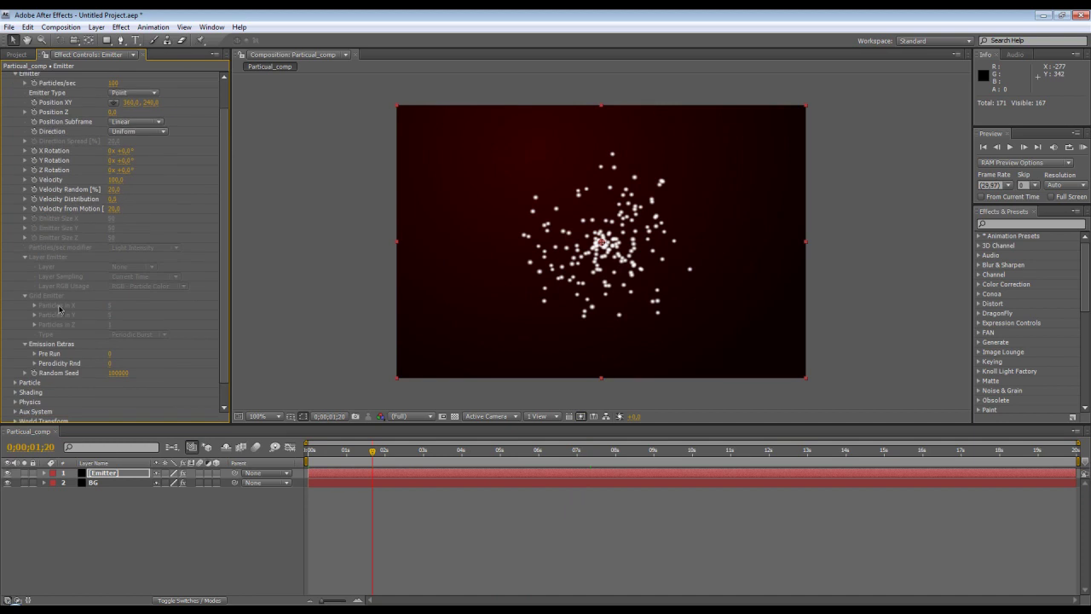
scroll(62, 301, up, 2)
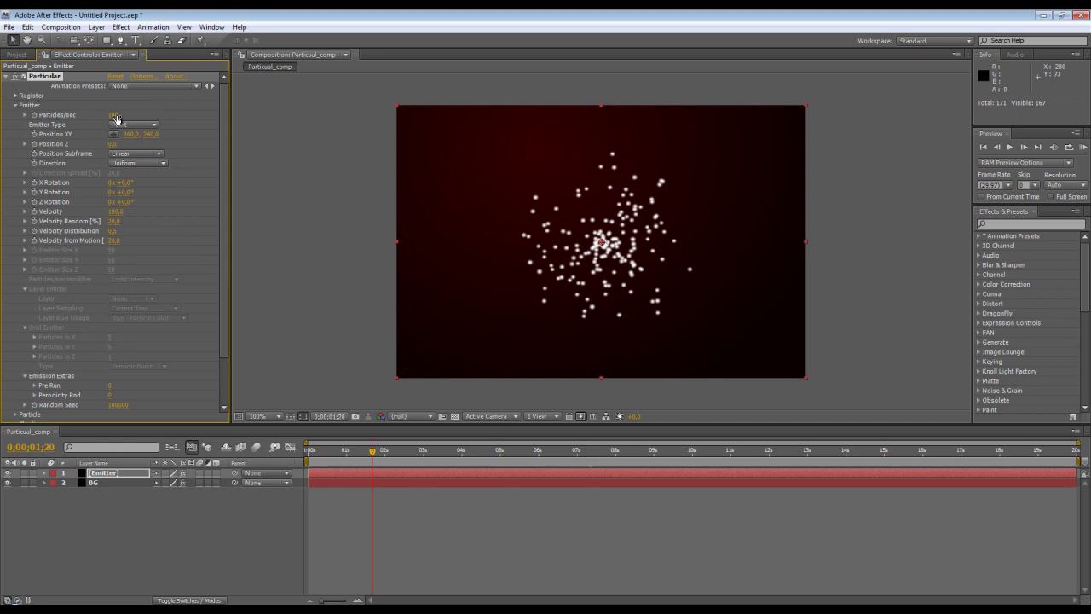
mouse_move(116, 119)
mouse_down()
mouse_move(184, 114)
mouse_move(119, 114)
mouse_move(95, 128)
mouse_up()
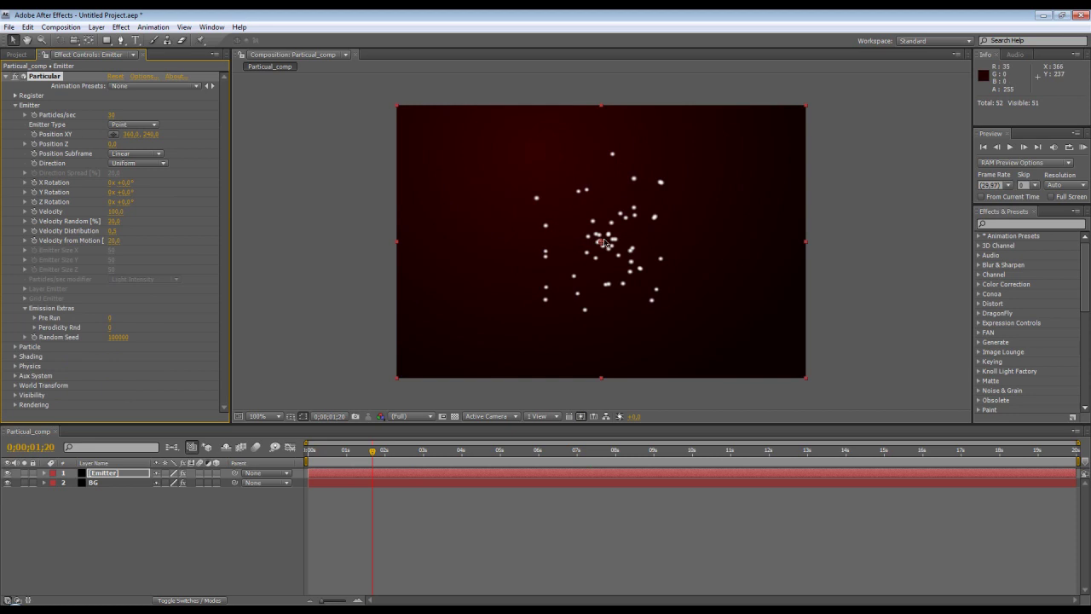
Step: Switch the emitter to Box type at 200 particles/sec and widen the box
click(150, 125)
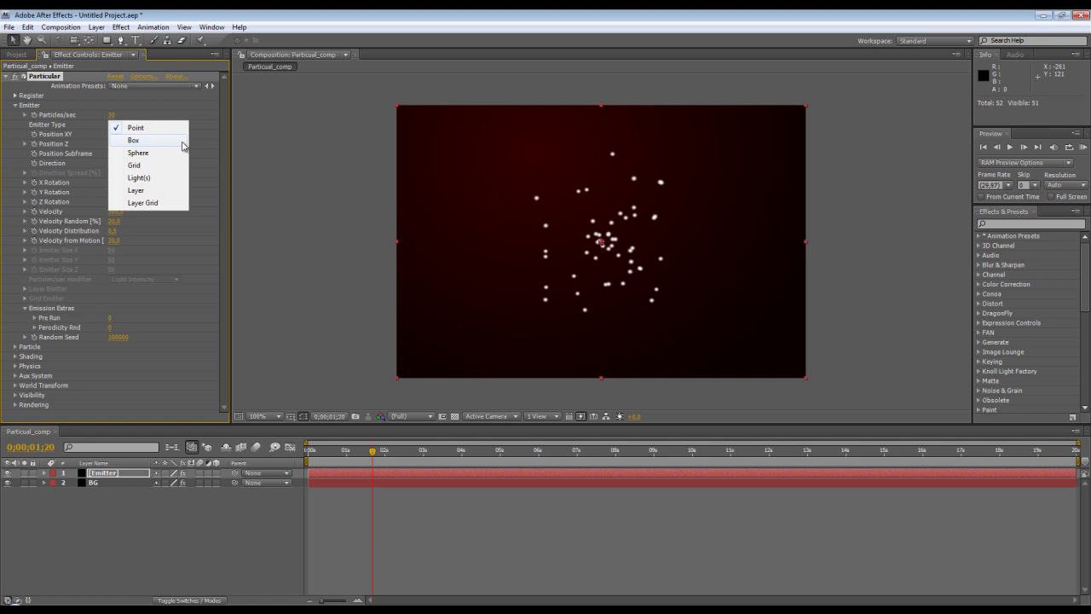
click(165, 288)
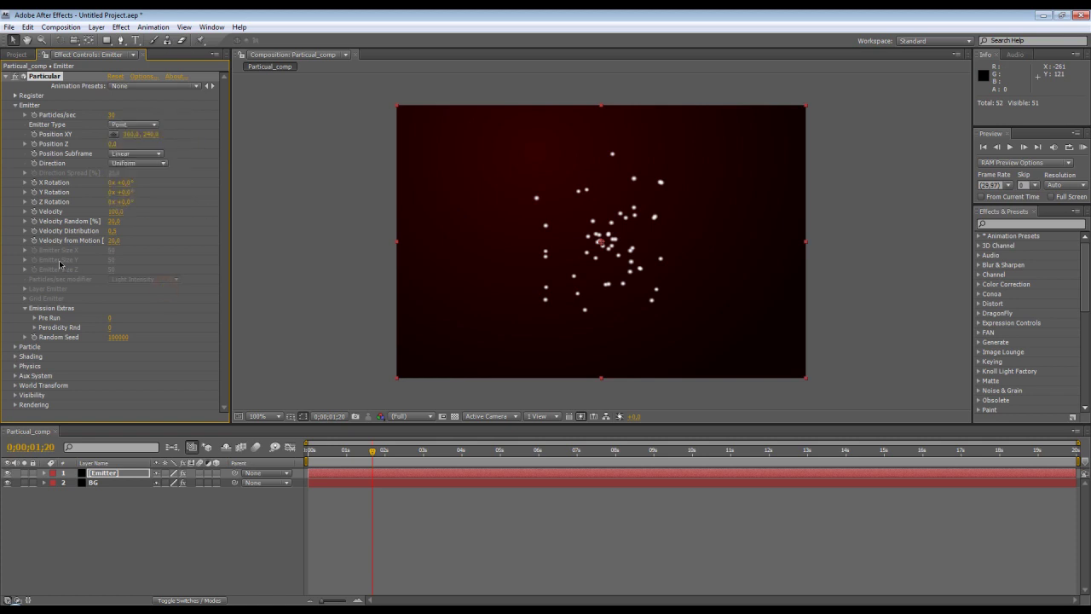
click(135, 126)
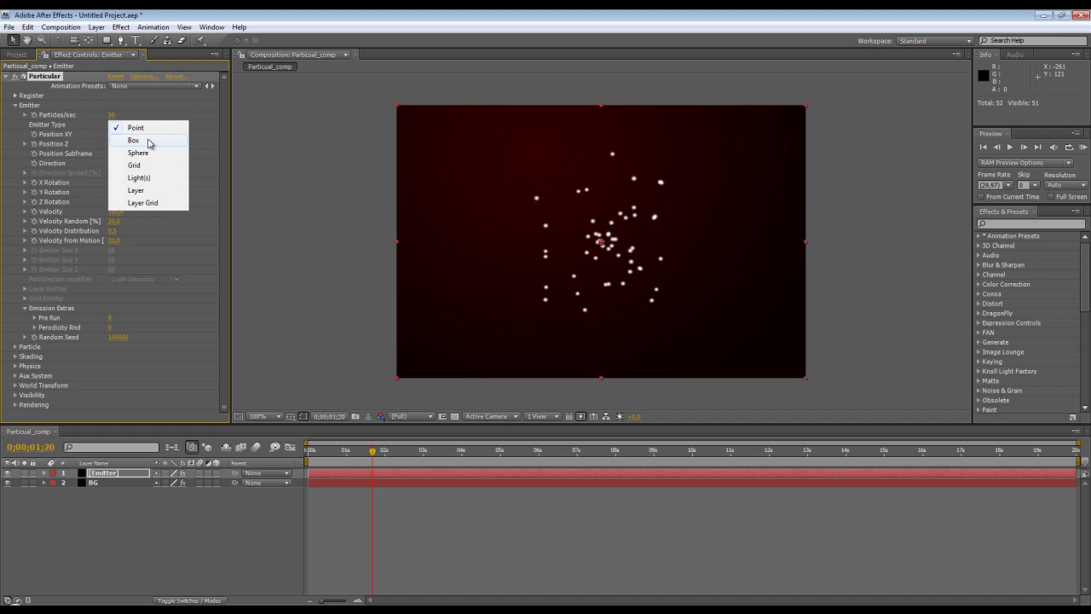
click(149, 142)
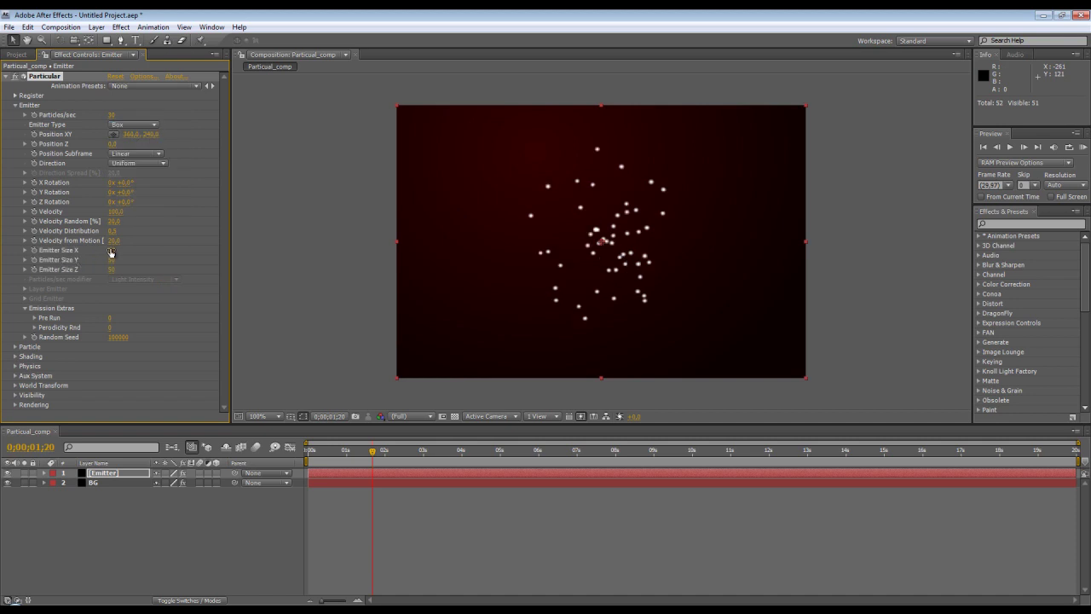
text(200)
key(Return)
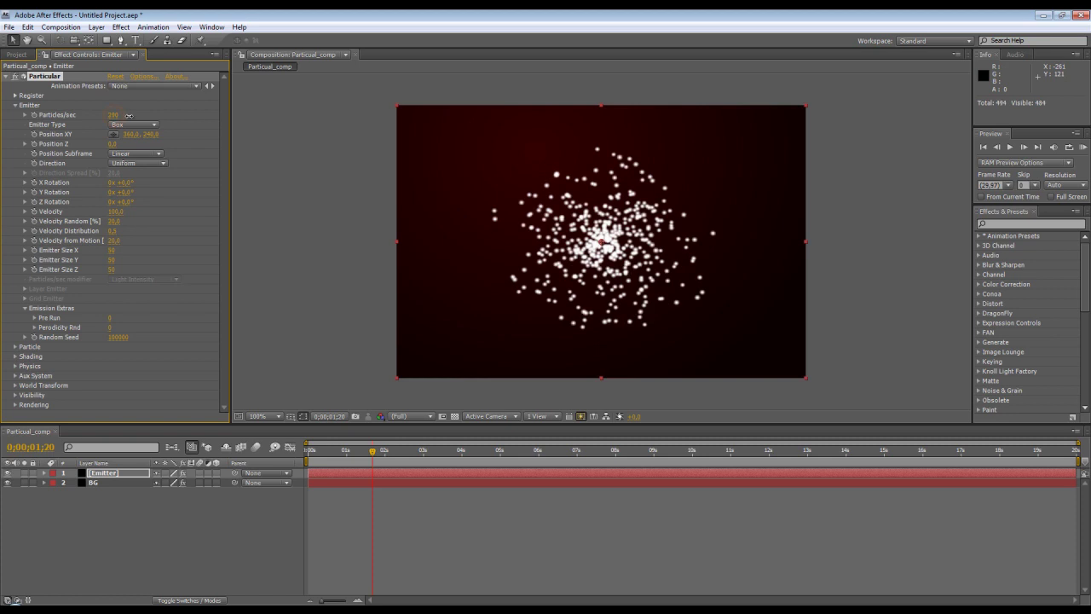
mouse_move(112, 265)
mouse_down()
mouse_move(58, 267)
mouse_move(617, 250)
mouse_up()
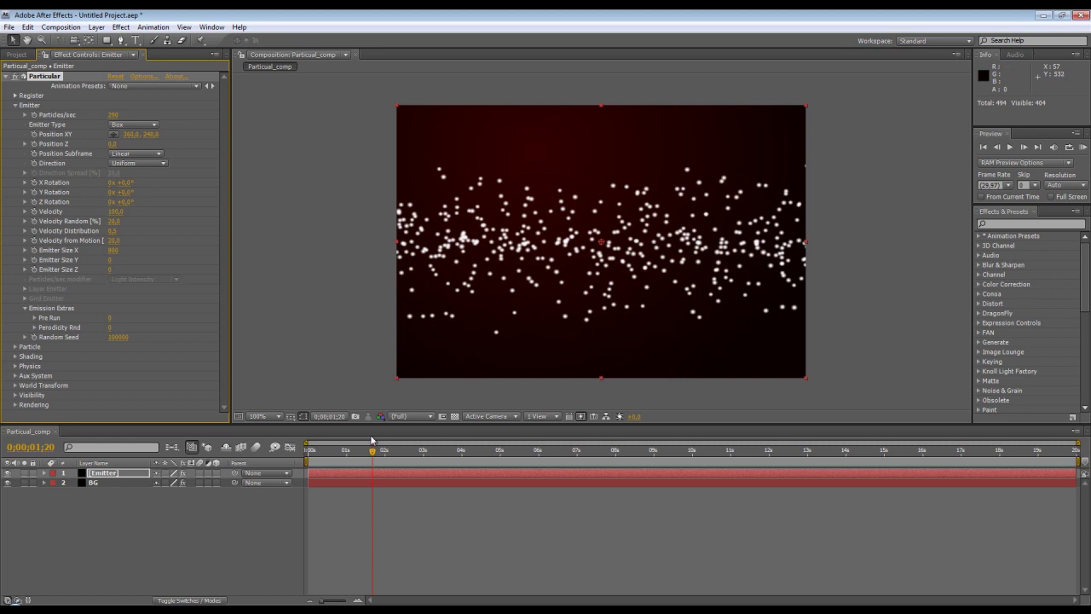
Step: Enlarge the emitter box's height and depth so particles fill the frame
drag(342, 450, 317, 453)
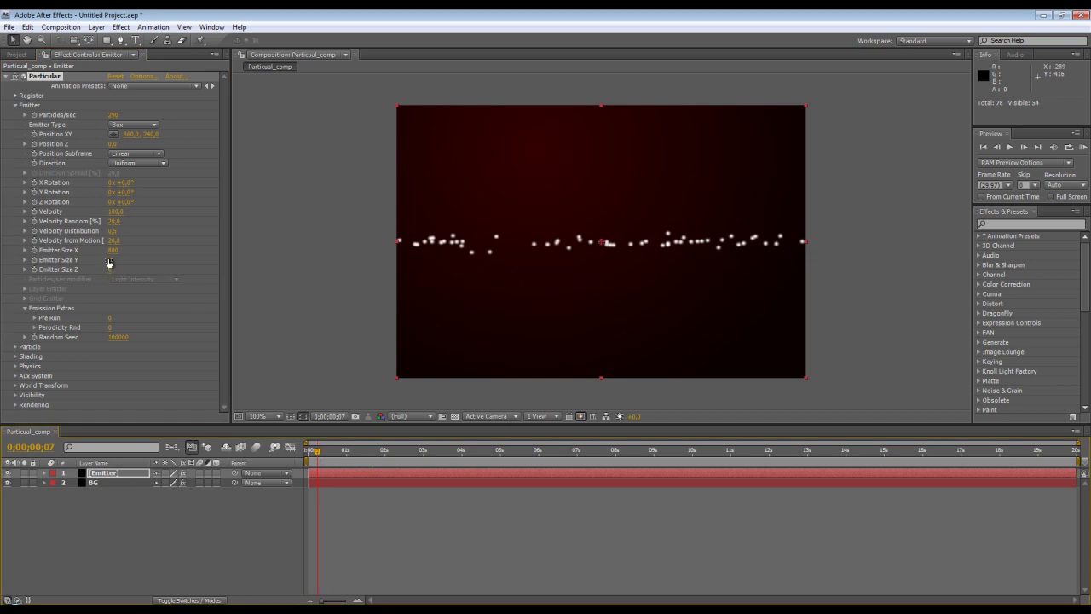
mouse_move(111, 256)
mouse_down()
mouse_move(372, 255)
mouse_move(440, 113)
mouse_up()
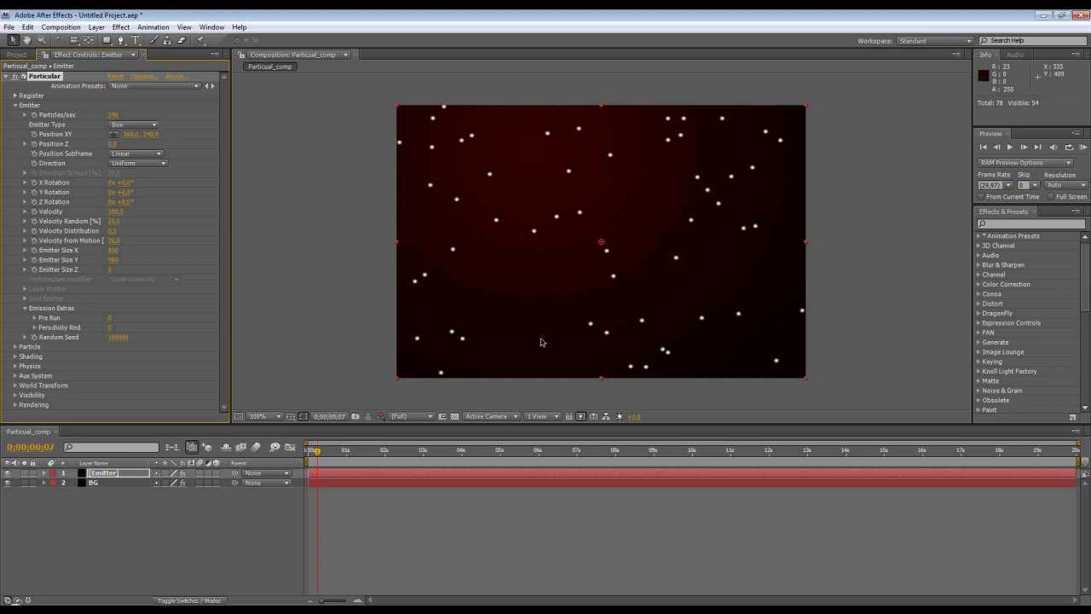
mouse_move(109, 272)
mouse_down()
mouse_move(903, 284)
mouse_move(834, 285)
mouse_up()
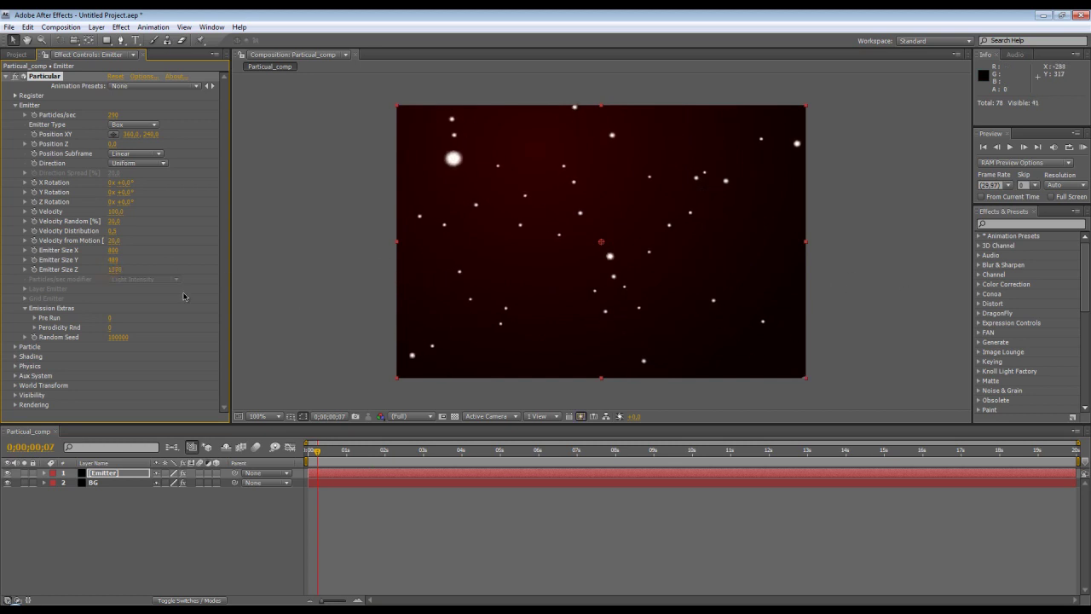
drag(118, 269, 1065, 265)
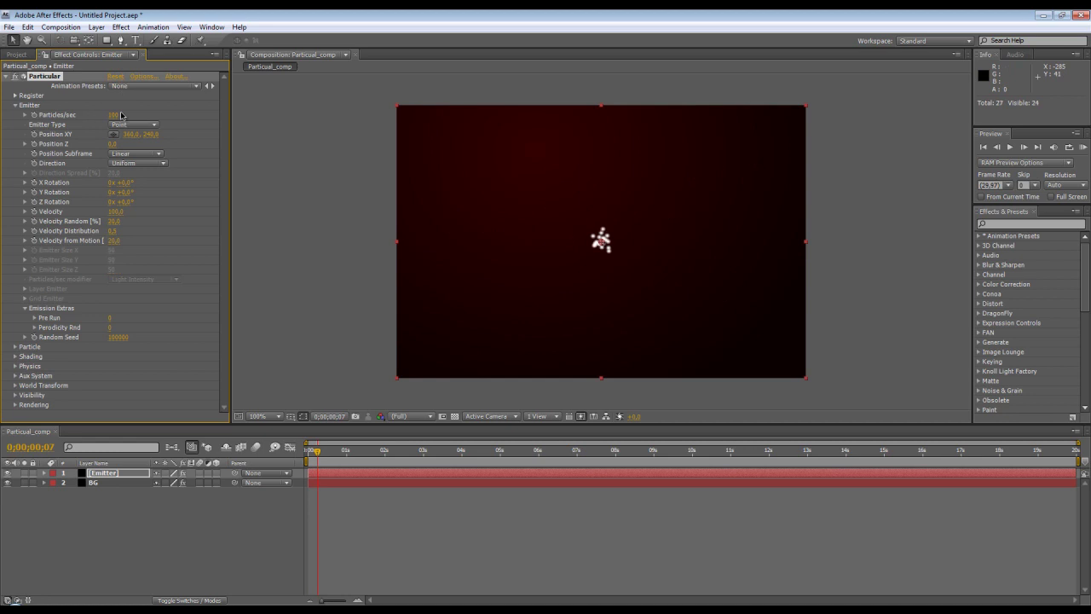
drag(344, 457, 412, 452)
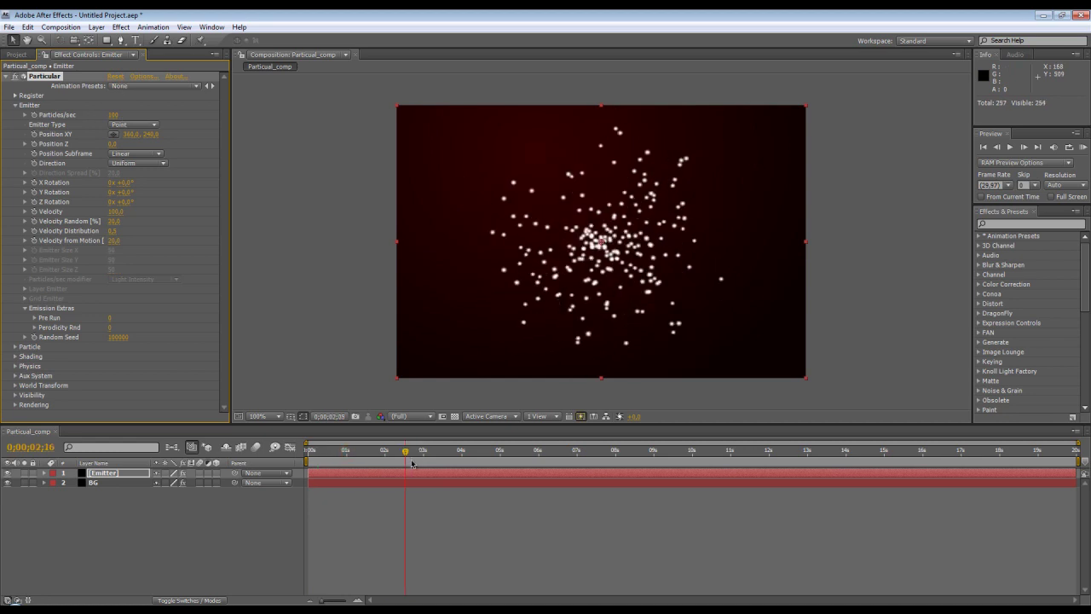
Step: Set the emitter's Direction to Directional
click(133, 165)
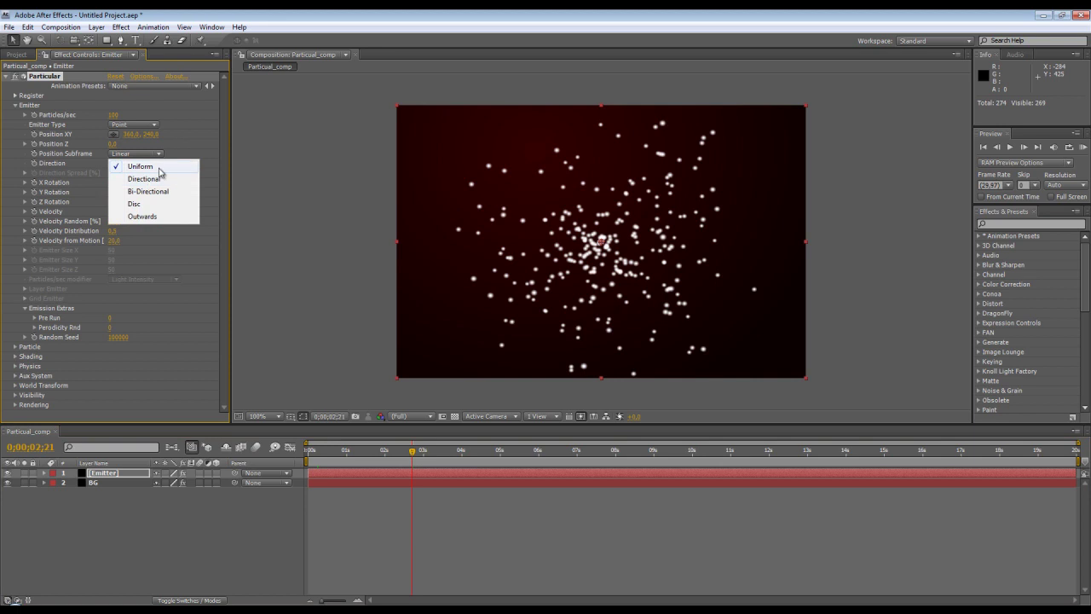
click(150, 180)
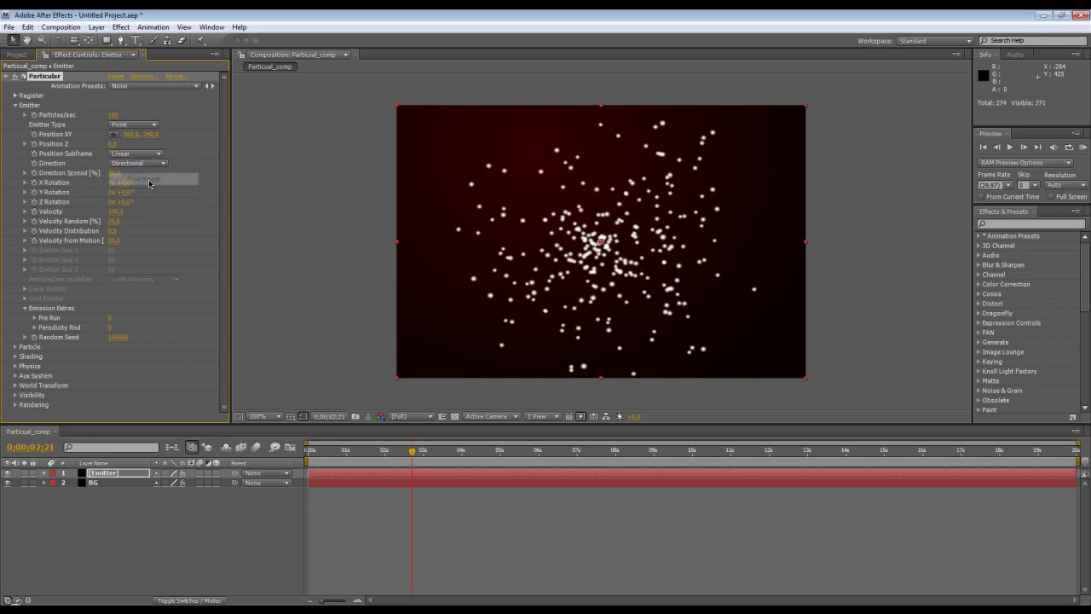
drag(348, 452, 405, 451)
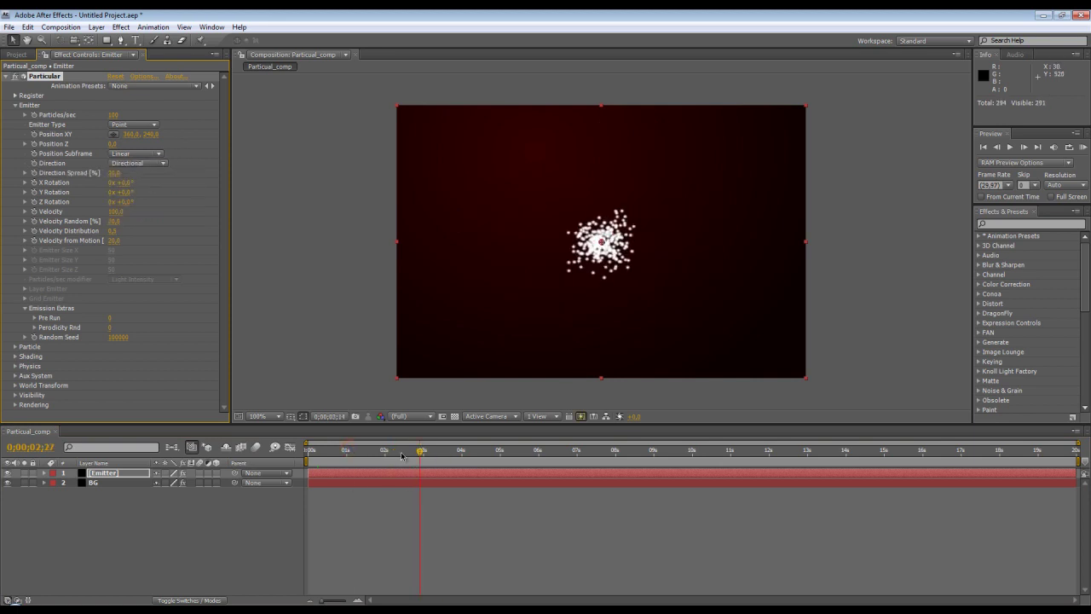
Step: Add a camera layer with default camera settings
click(96, 27)
mouse_move(119, 41)
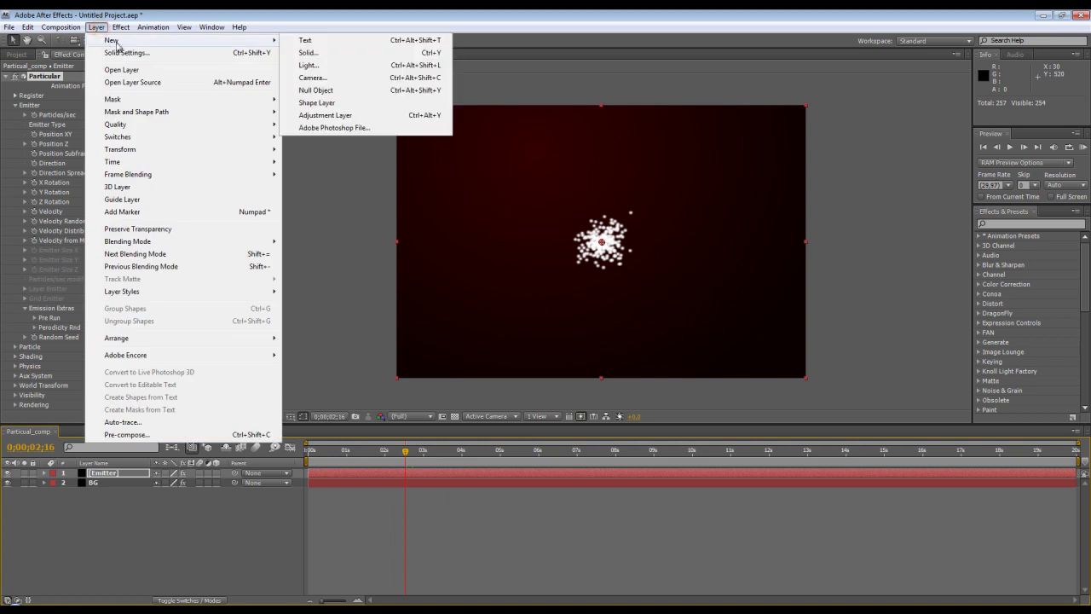
click(312, 77)
click(672, 430)
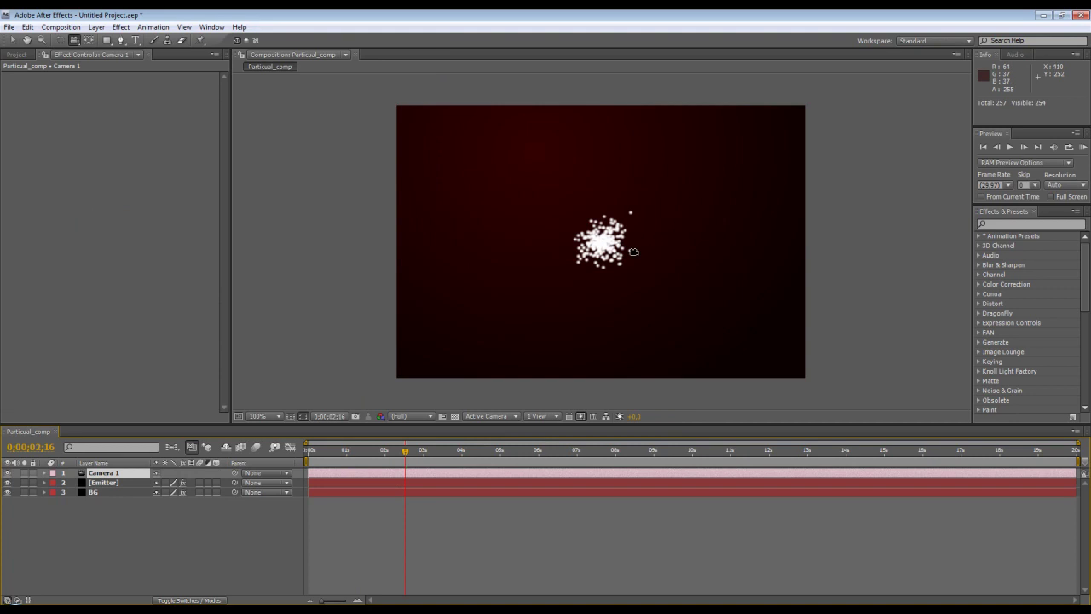
Step: Orbit the camera to see the burst side-on, then select the Emitter layer
drag(635, 246, 455, 401)
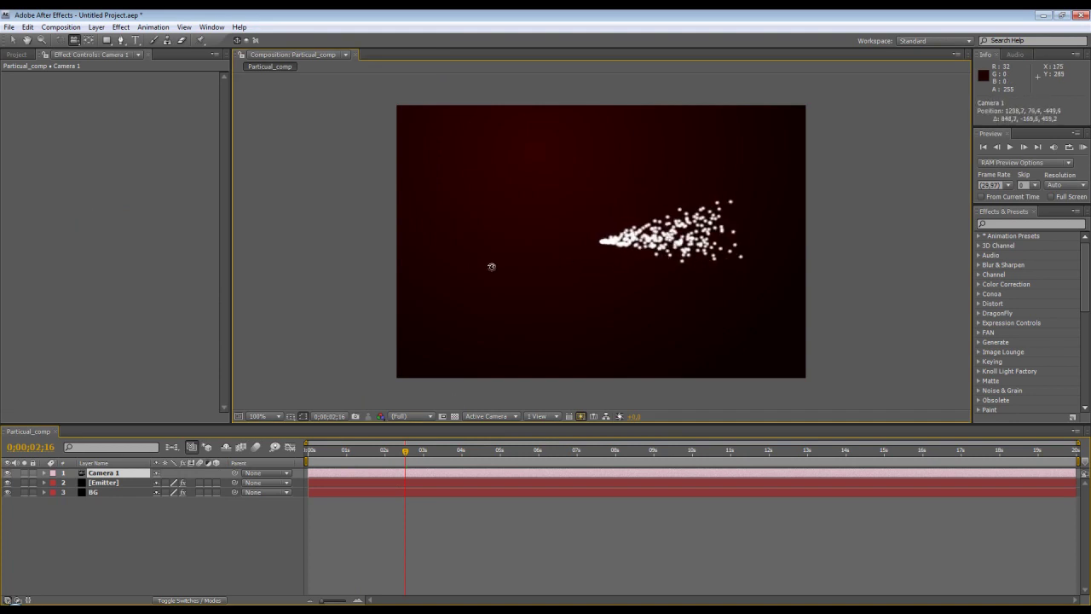
drag(312, 446, 314, 449)
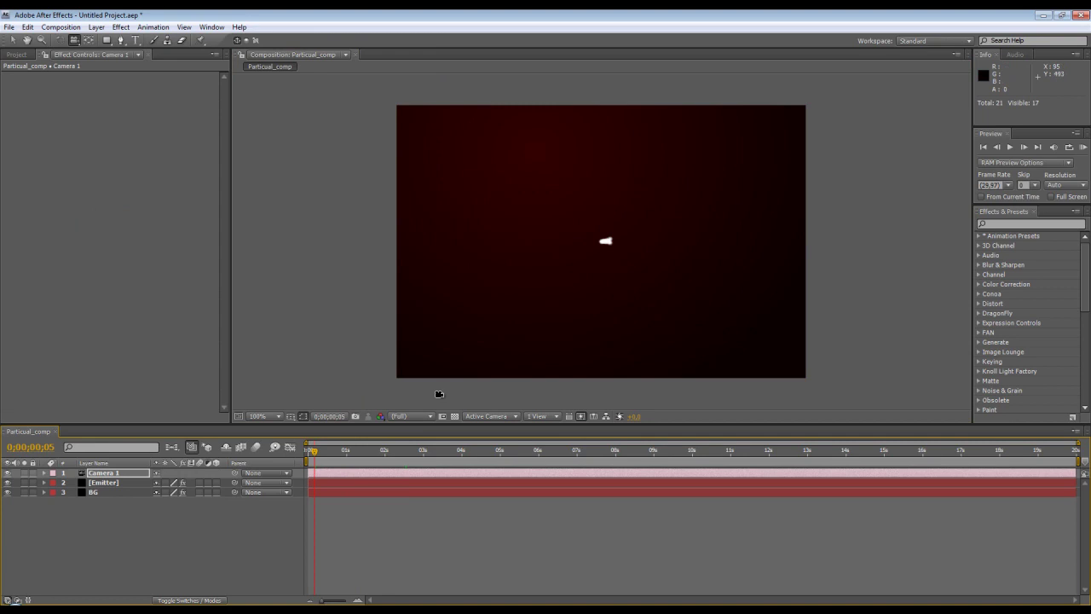
key(v)
drag(314, 450, 431, 474)
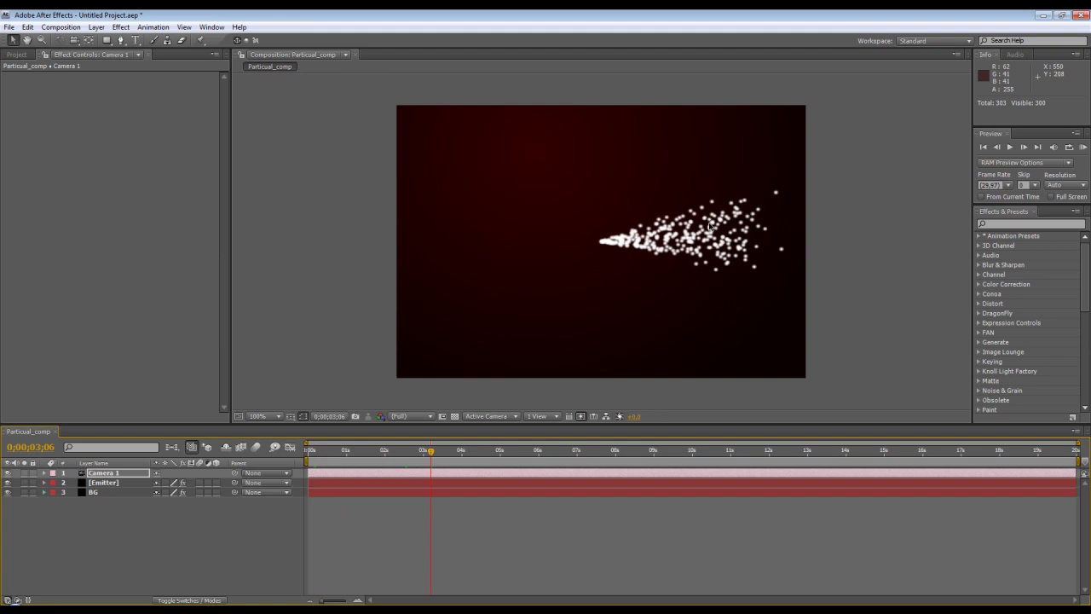
click(107, 484)
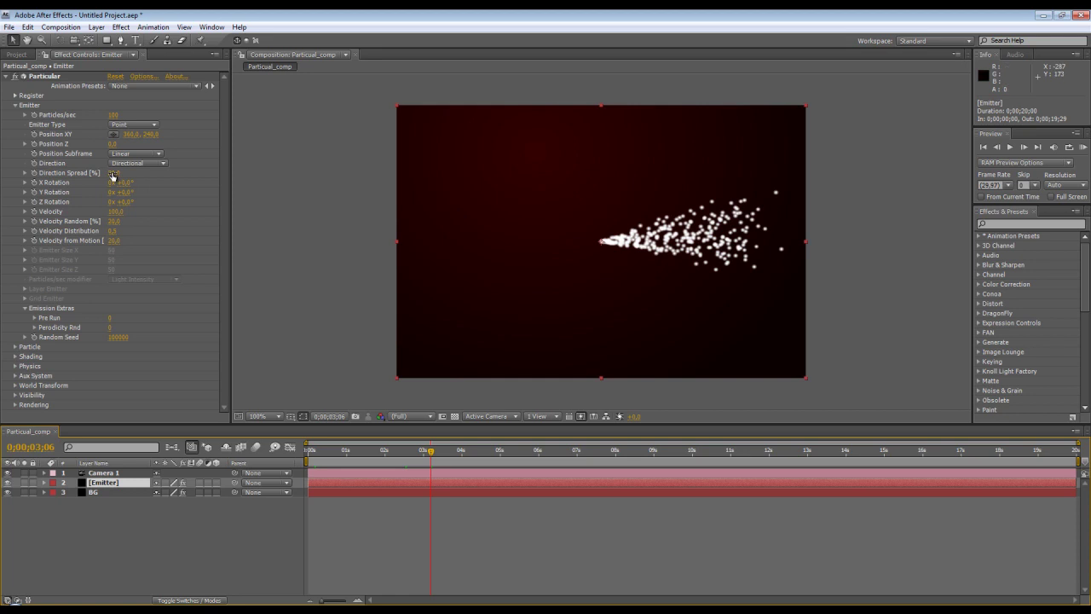
Step: Adjust Direction Spread and tilt the particle stream upward with X Rotation
drag(111, 172, 100, 173)
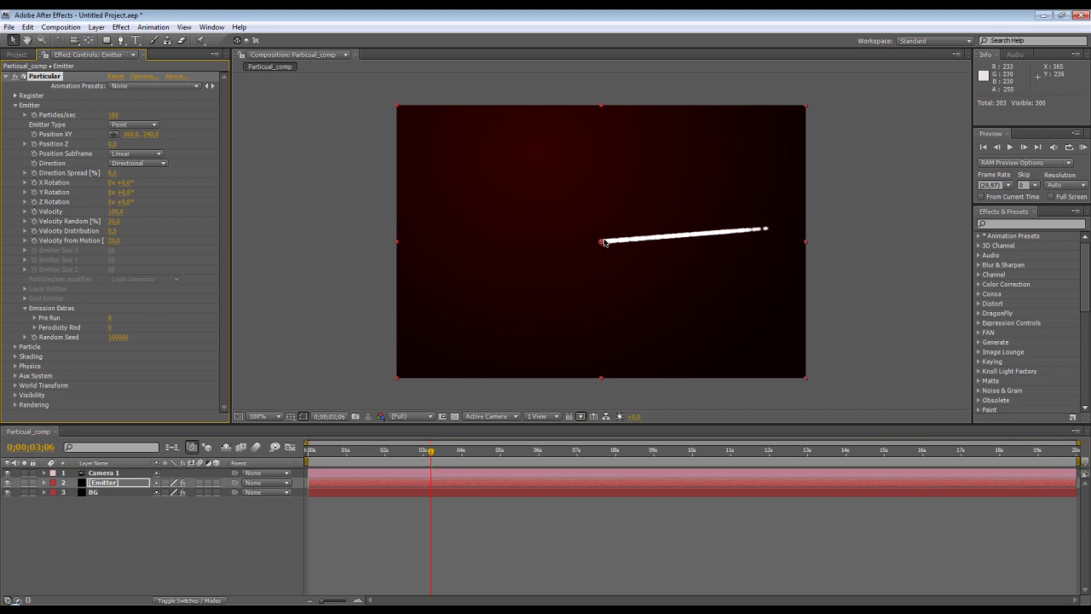
drag(311, 453, 413, 461)
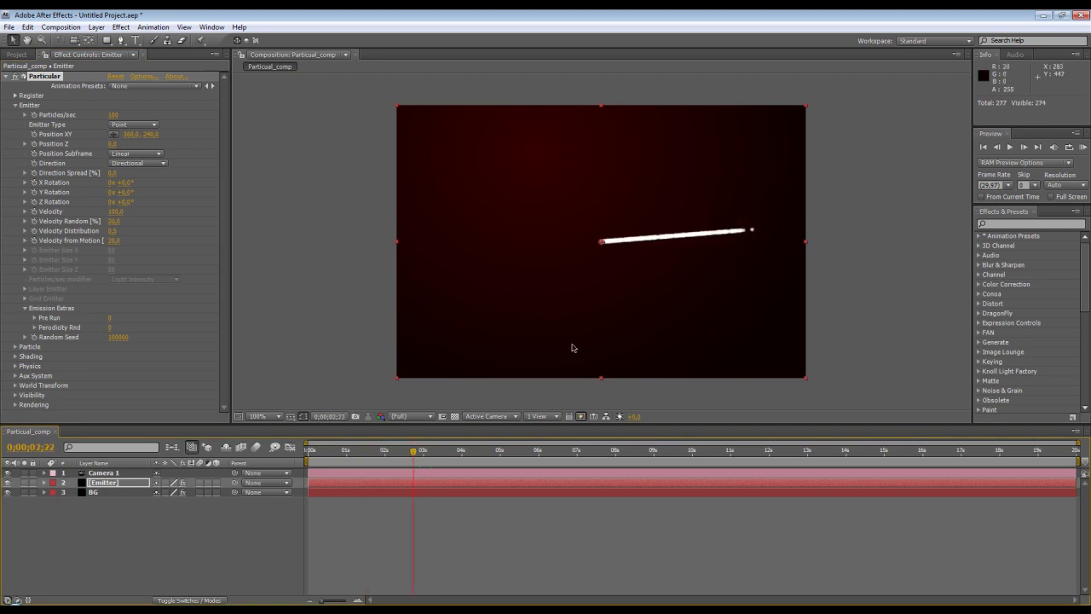
drag(110, 176, 176, 172)
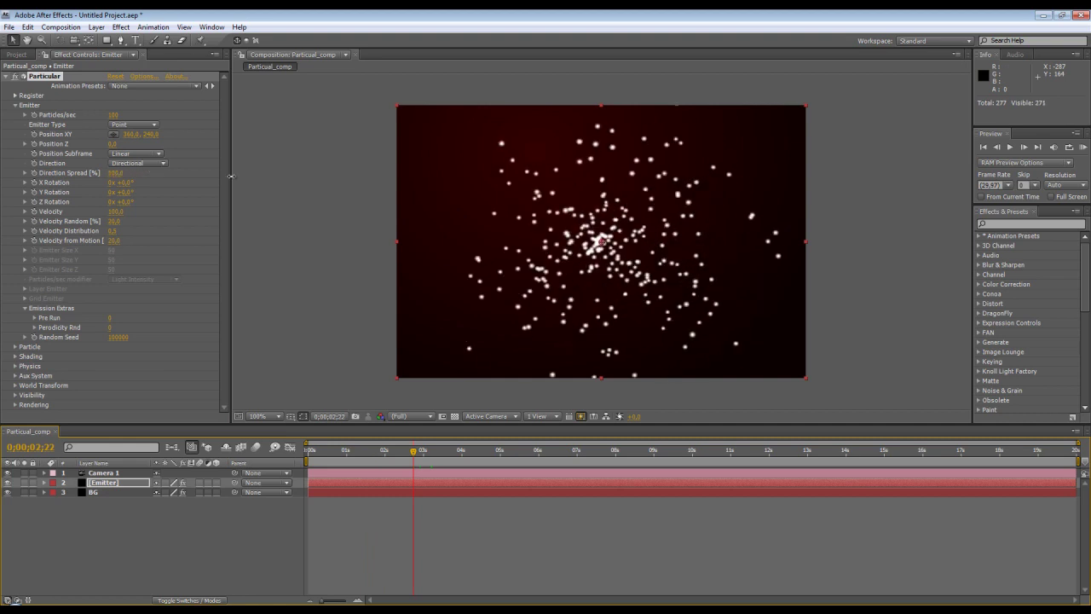
key(ctrl+z)
mouse_move(125, 181)
mouse_down()
mouse_move(188, 211)
mouse_move(106, 196)
mouse_move(221, 187)
mouse_up()
Step: Orbit the camera head-on and preview the particle animation from the start
key(c)
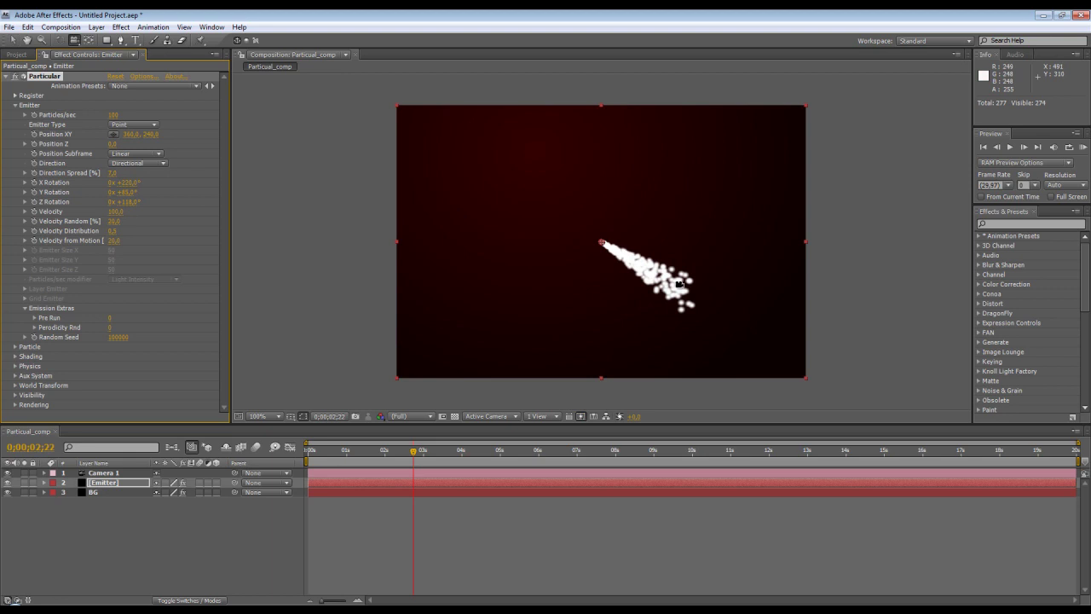
mouse_move(670, 282)
mouse_down()
mouse_move(621, 257)
mouse_move(647, 271)
mouse_move(647, 256)
mouse_up()
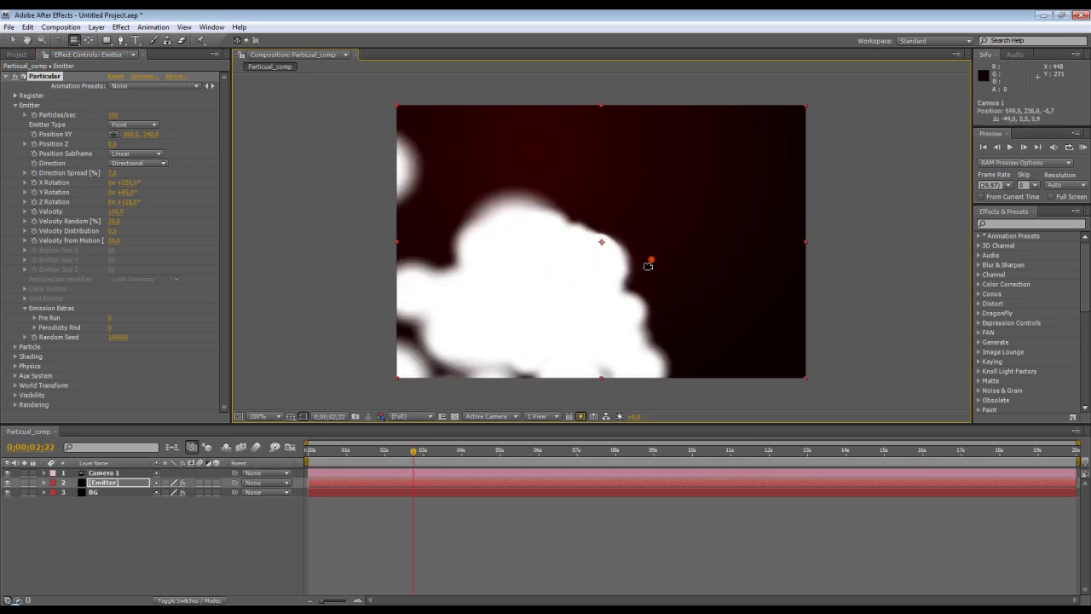
key(Home)
key(space)
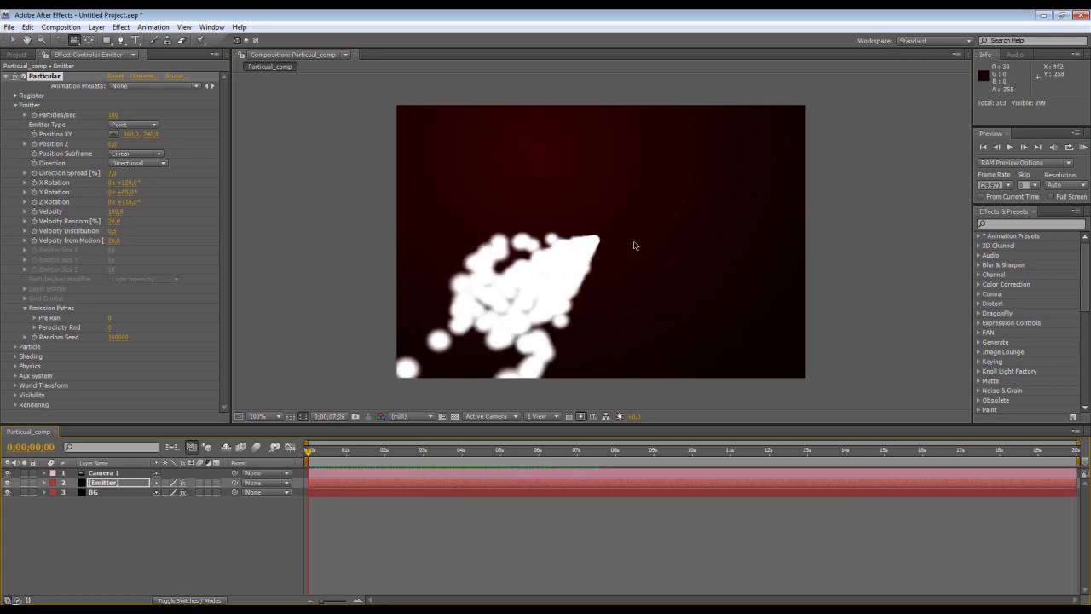
key(space)
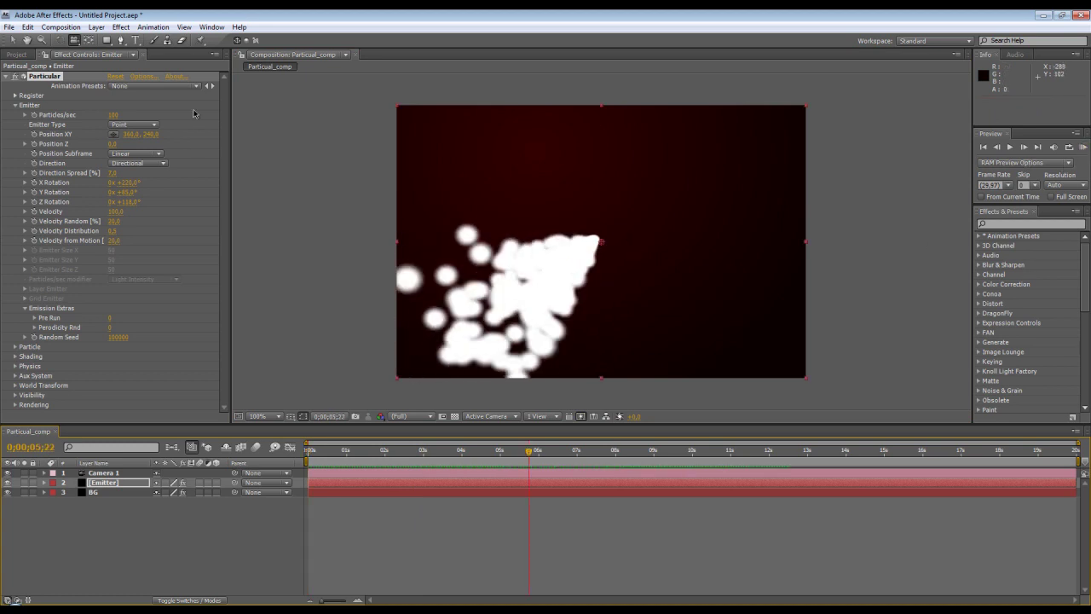
Step: Reset Particular to its defaults and orbit around the resulting burst
click(116, 77)
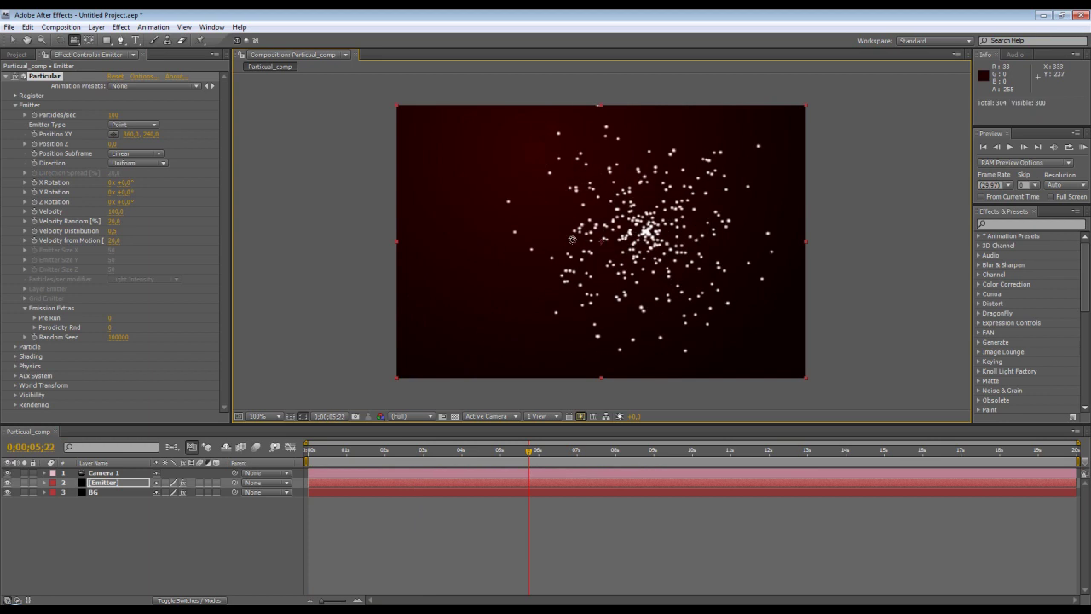
mouse_move(514, 224)
mouse_down()
mouse_move(582, 204)
mouse_move(578, 264)
mouse_up()
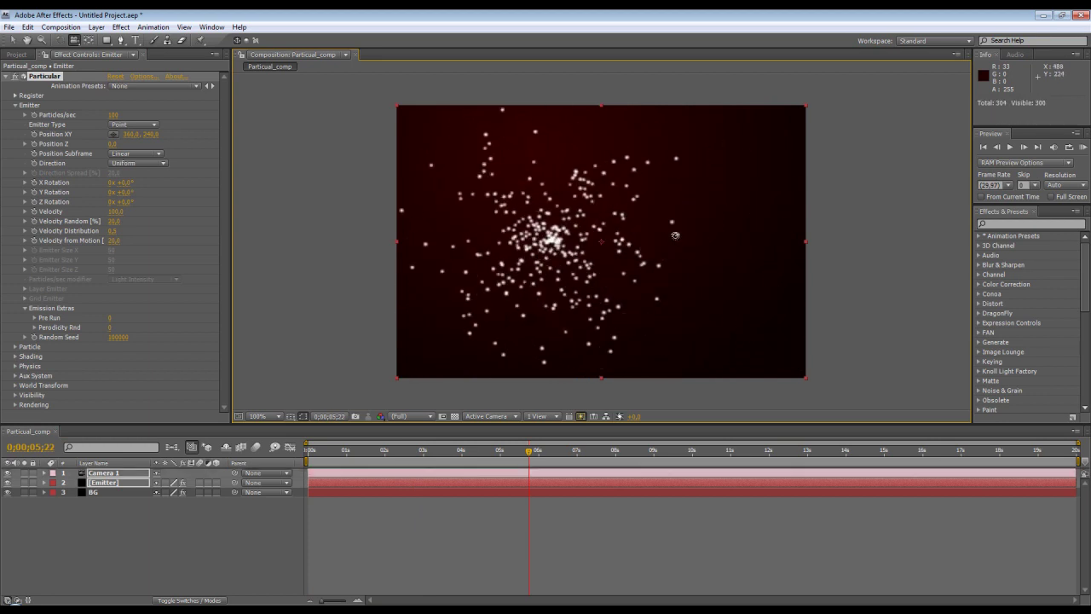
drag(578, 264, 524, 301)
Step: Delete Camera 1, raise particle Velocity, and preview the faster particles
click(126, 473)
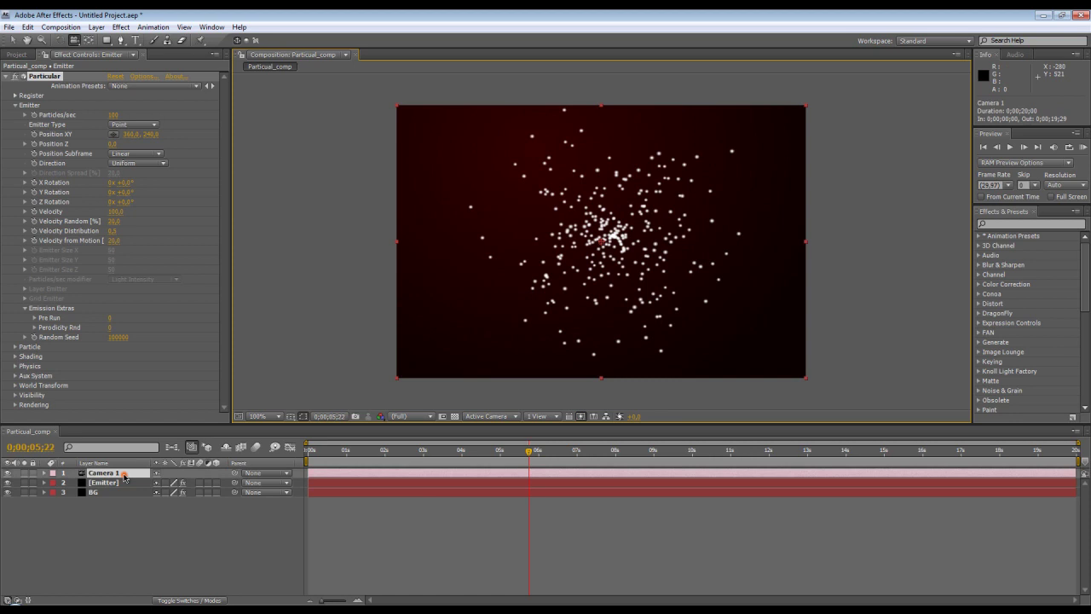
key(Delete)
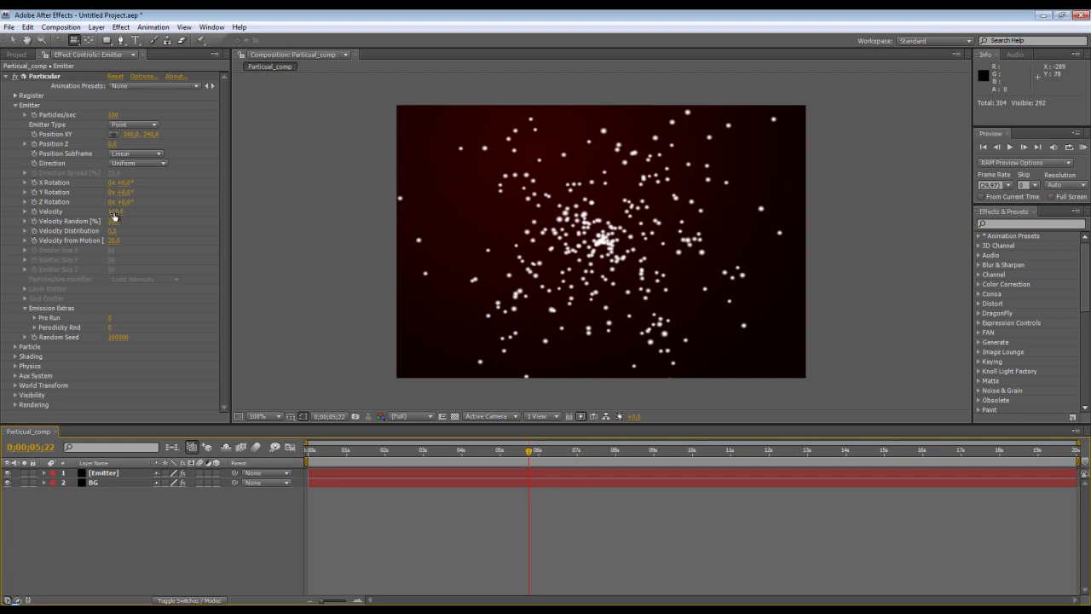
drag(113, 212, 205, 217)
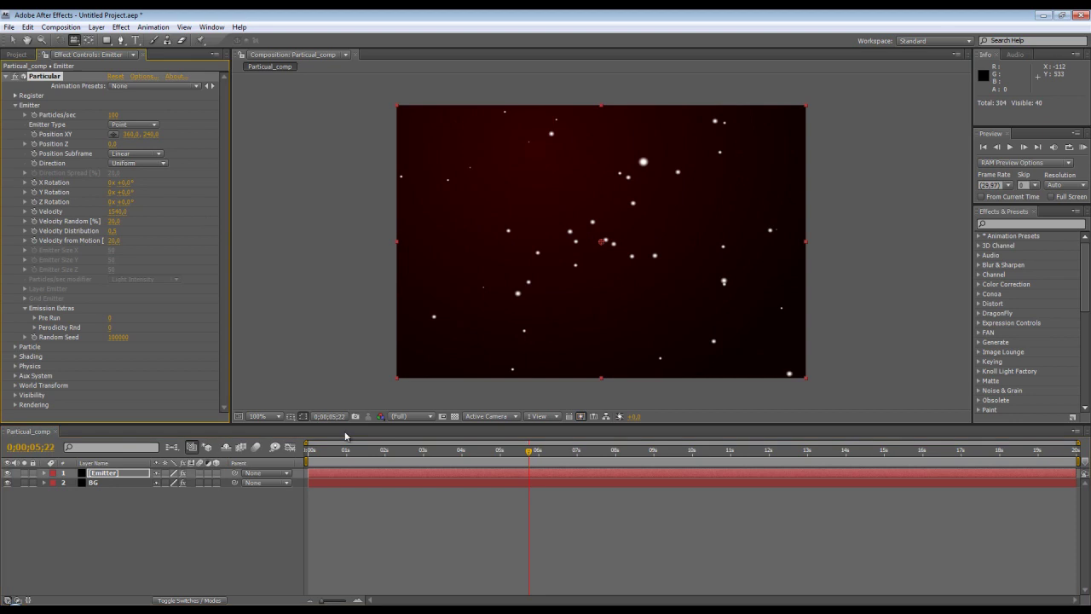
key(Home)
key(space)
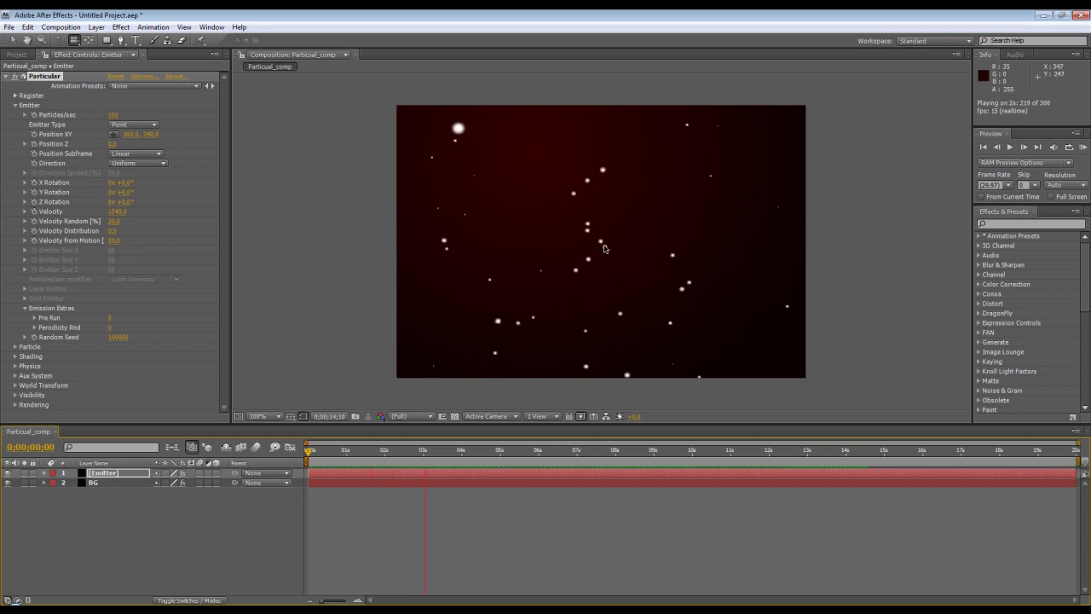
key(space)
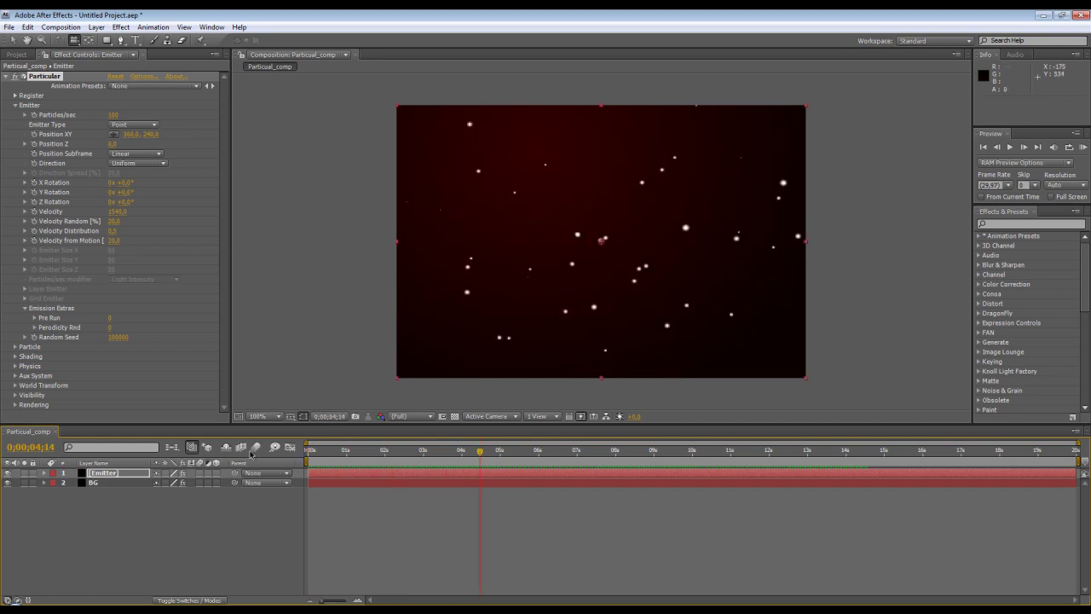
Step: Enable motion blur for the composition and Emitter layer, then preview the streaking particles
click(252, 453)
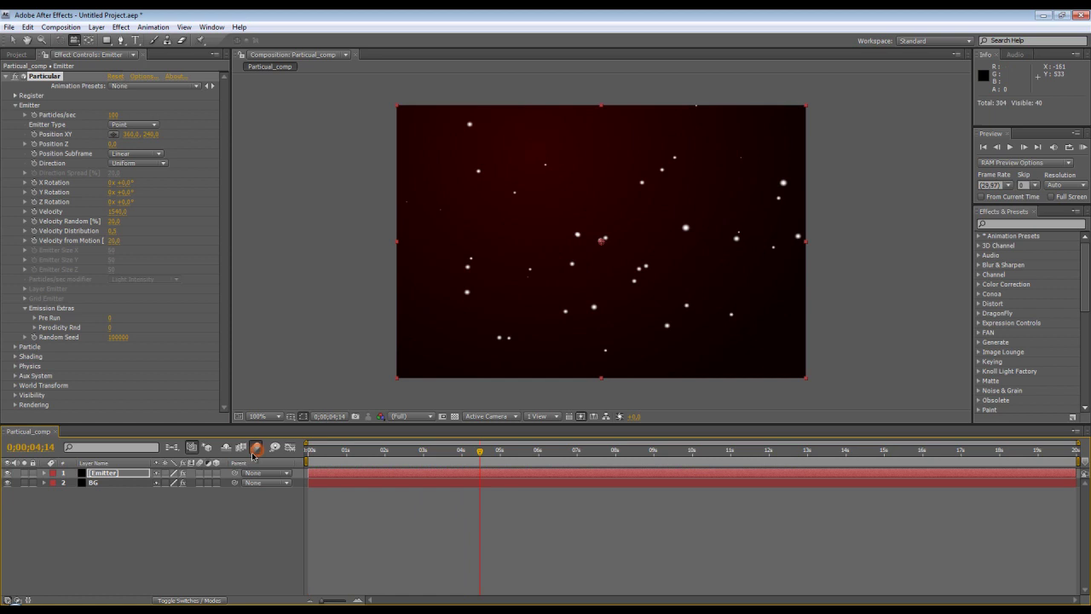
click(199, 473)
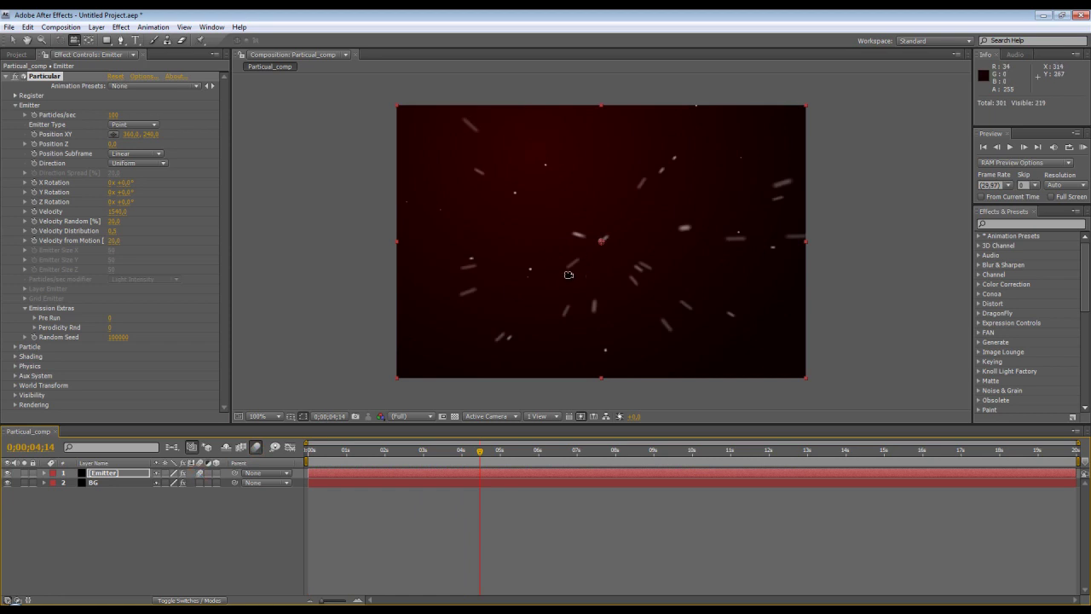
key(Home)
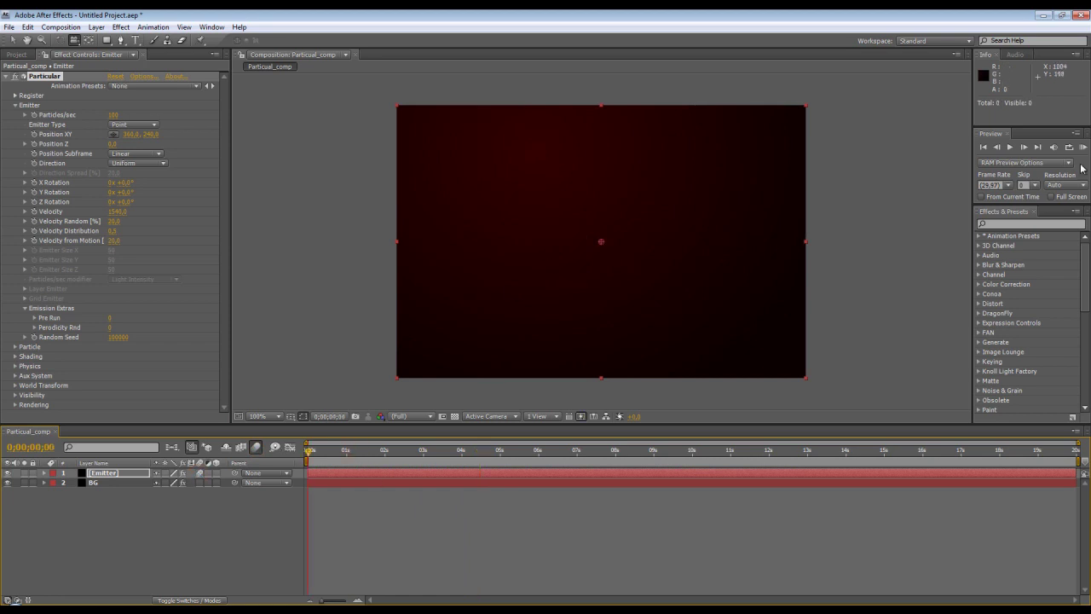
click(1083, 147)
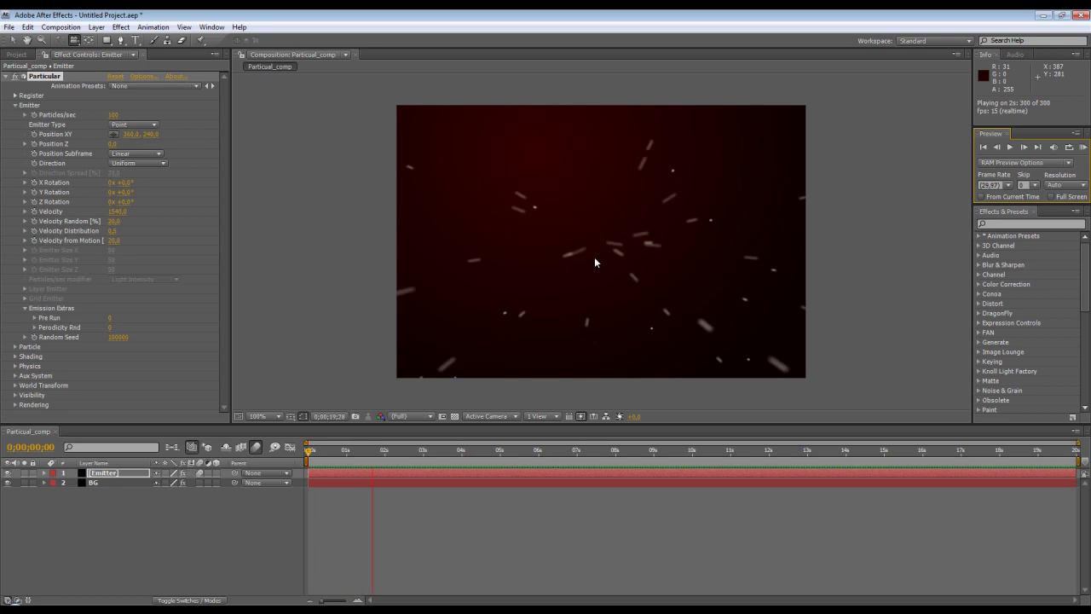
key(space)
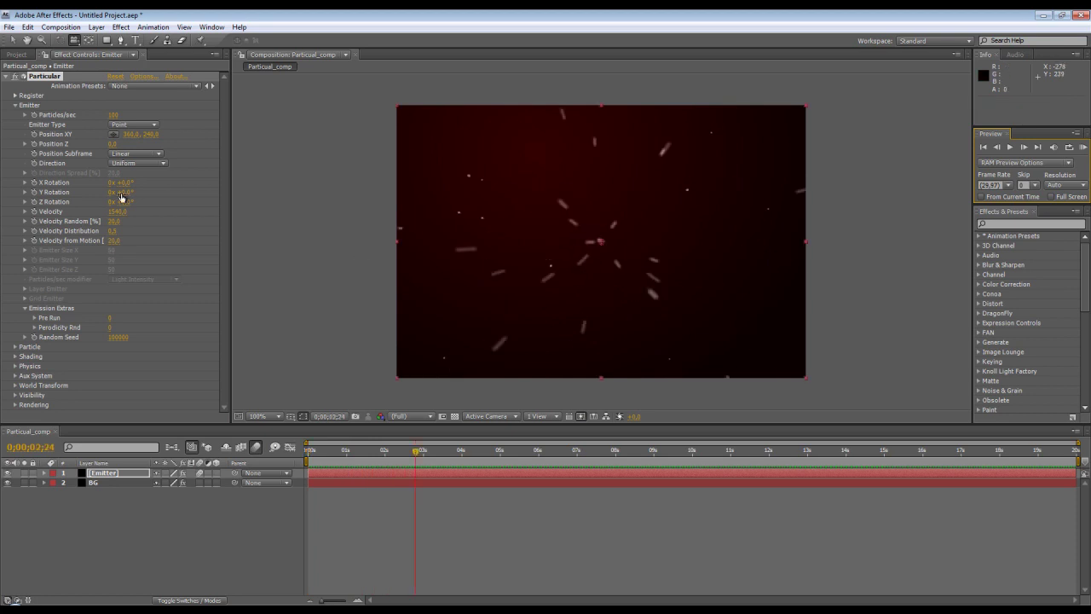
click(117, 212)
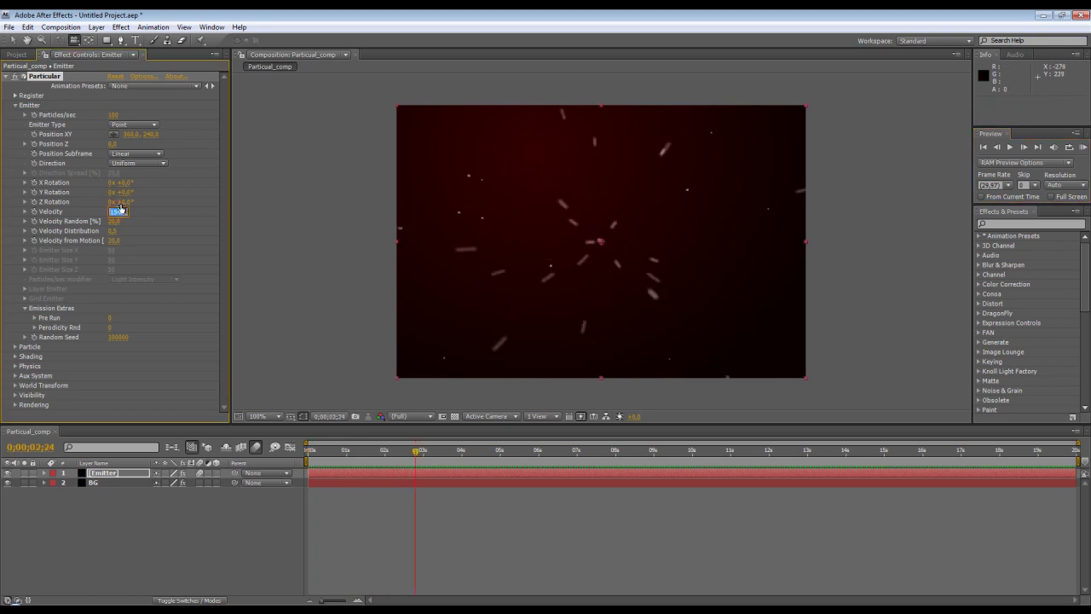
text(3)
text(5)
Step: Confirm a Velocity of 3 and preview the almost motionless particles
key(Return)
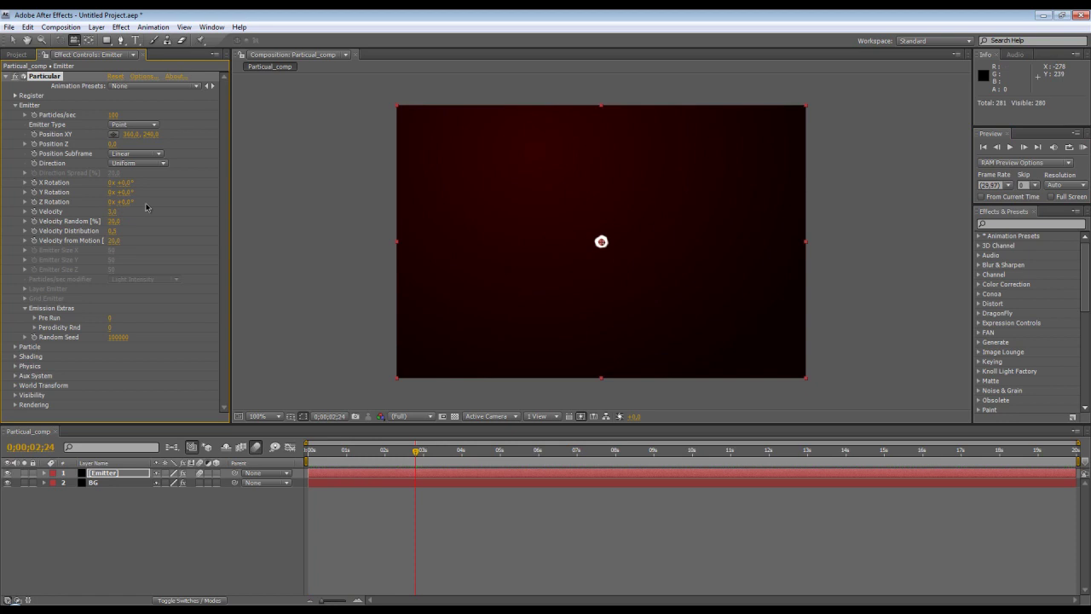
click(1083, 147)
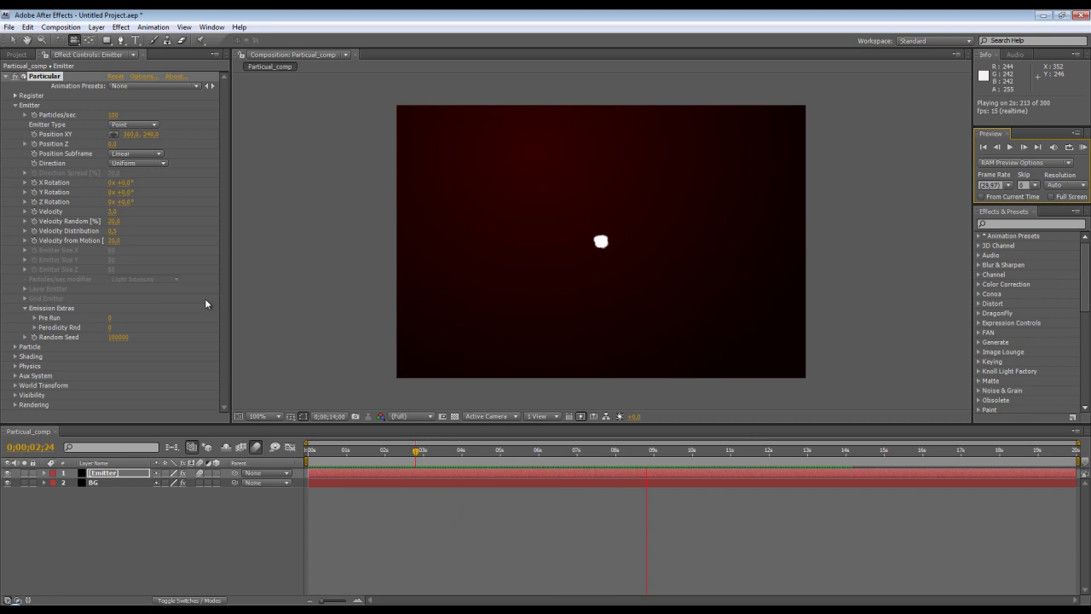
key(space)
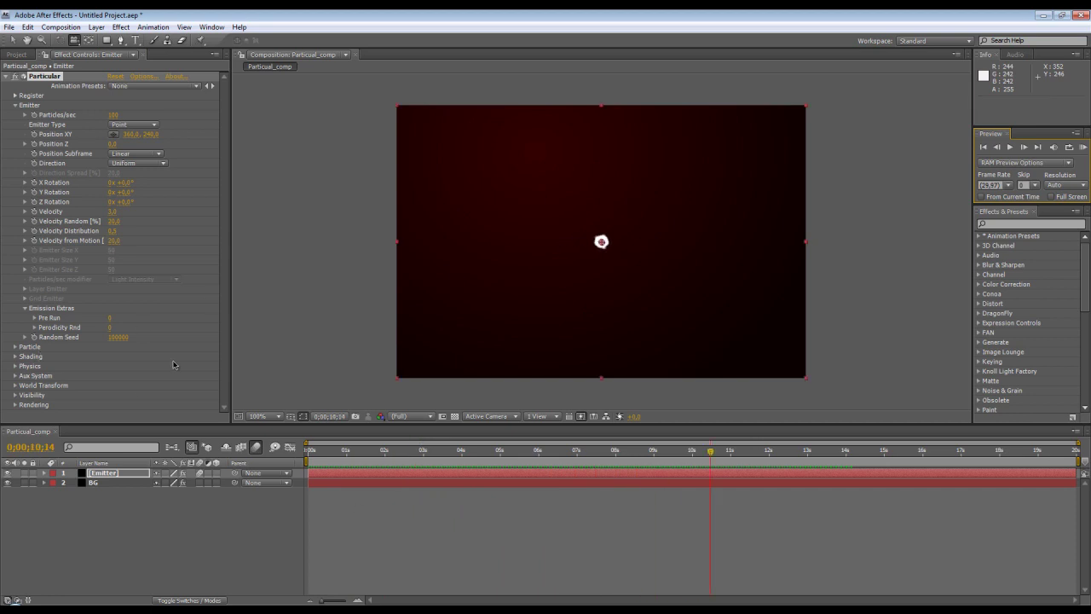
Step: Set Velocity back to 100 and switch Direction to Directional with a spread of 20
click(114, 211)
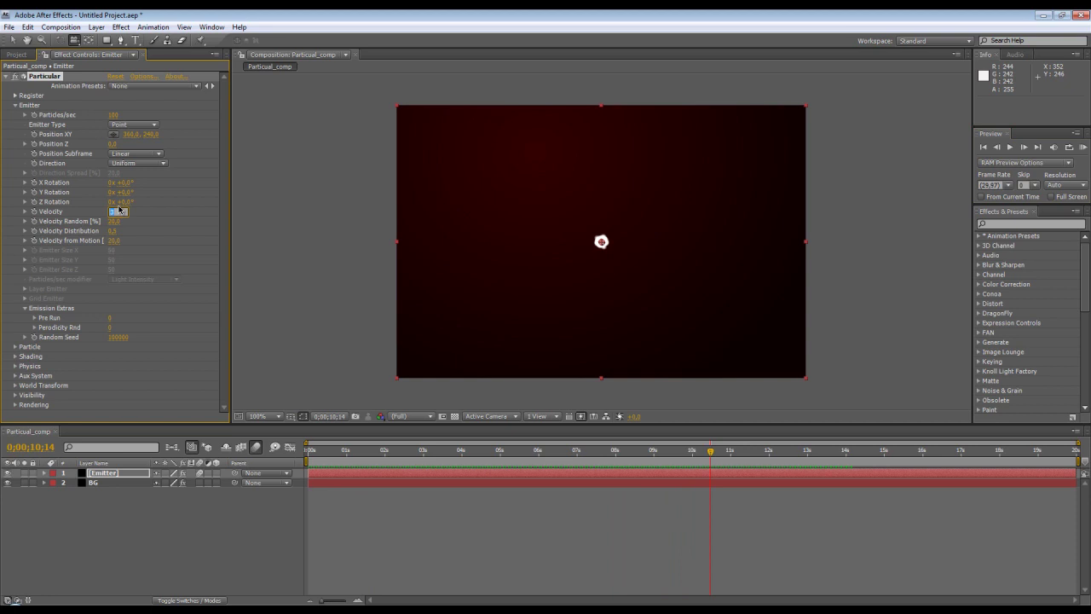
text(100)
key(Return)
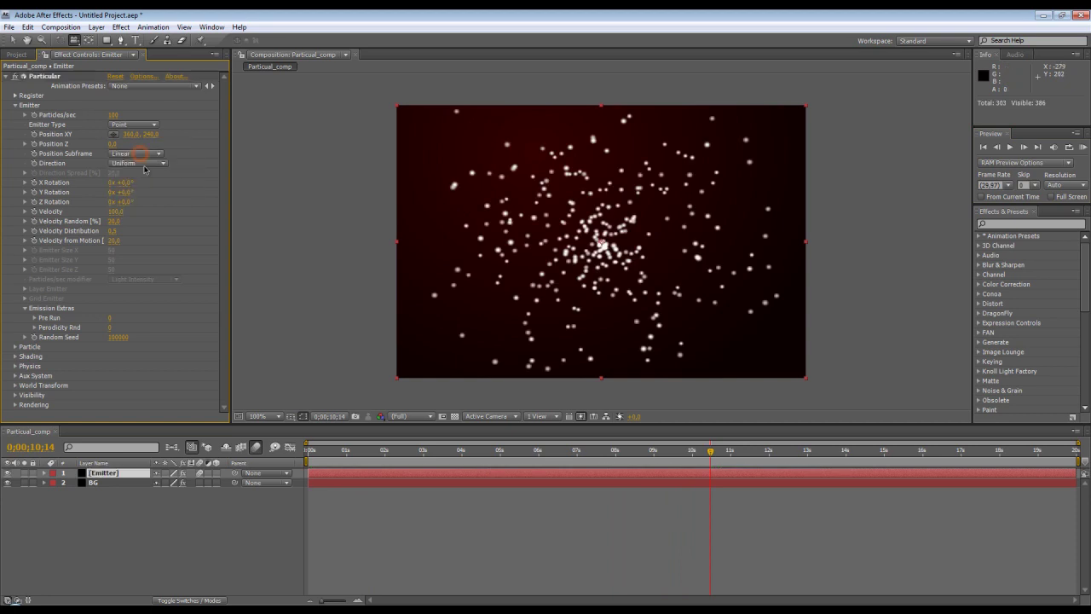
click(139, 163)
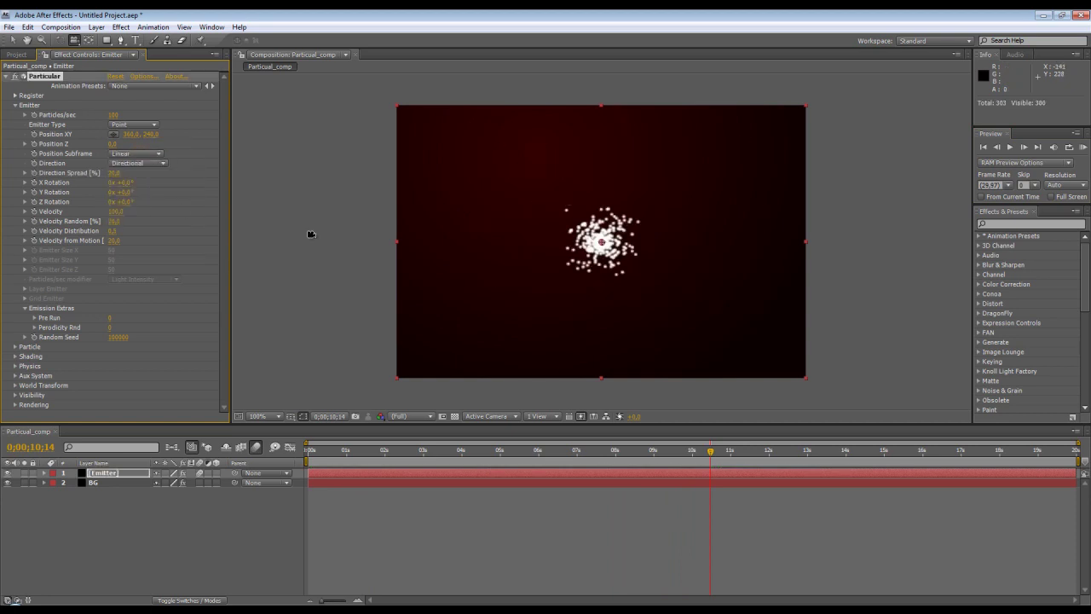
Step: Tilt the emitter to X Rotation 90°, raise Velocity Random, and lower the emitter near the frame's bottom
click(123, 181)
drag(123, 182, 167, 185)
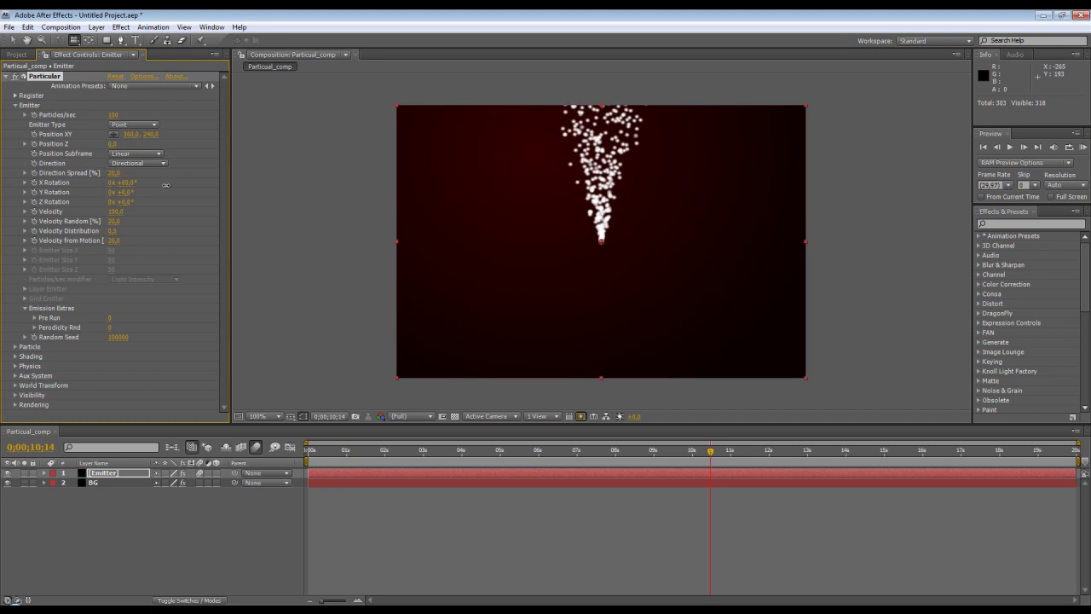
drag(166, 185, 188, 185)
drag(601, 242, 602, 312)
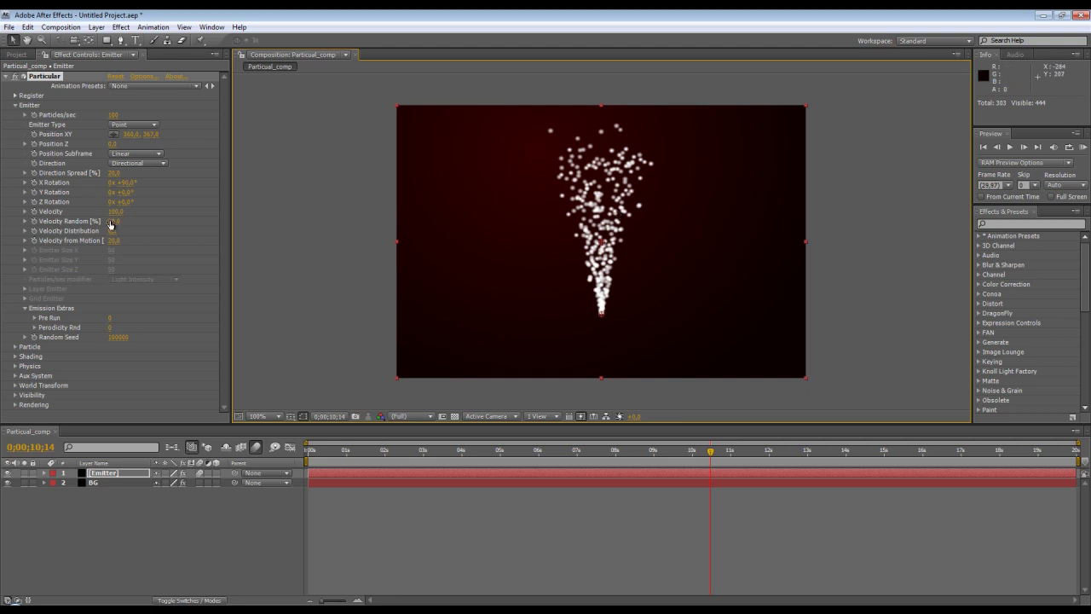
drag(120, 223, 171, 224)
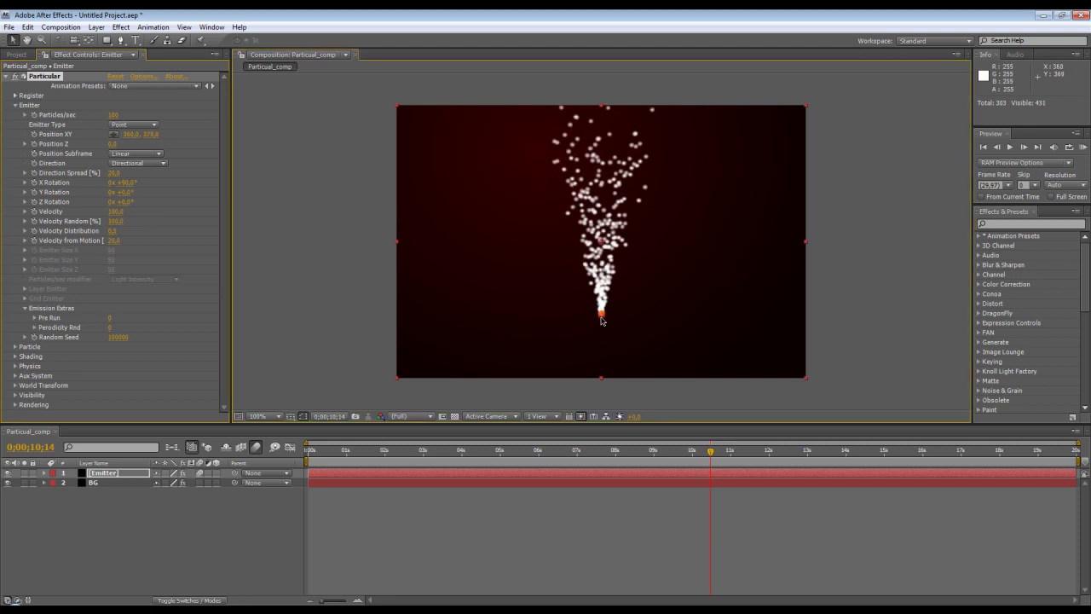
drag(601, 314, 602, 349)
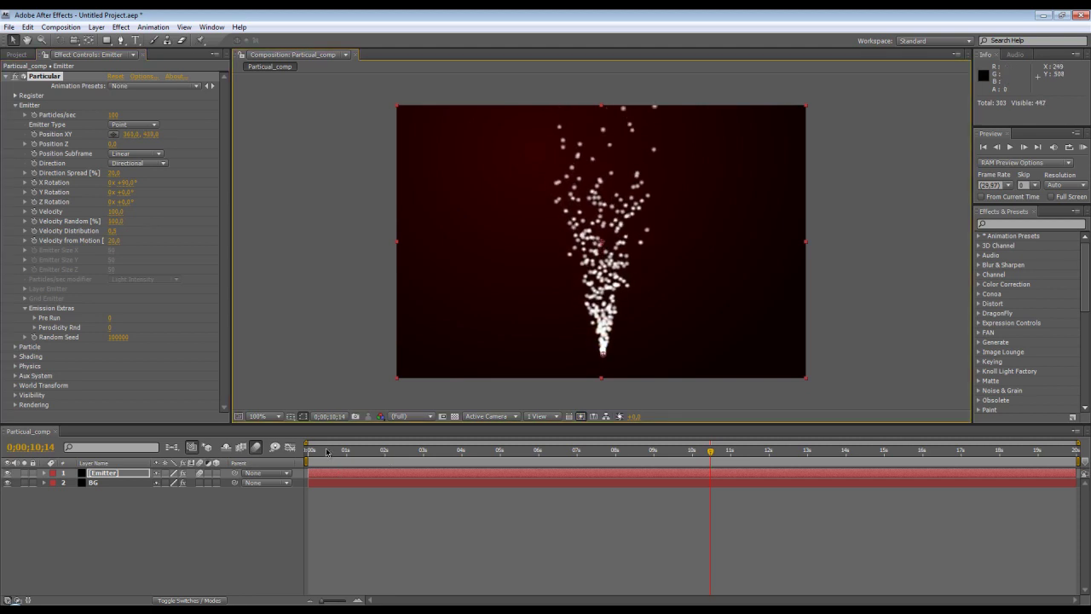
Step: Scrub back to early frames to review the upward fountain, then collapse the Emitter settings
mouse_move(351, 450)
mouse_down()
mouse_move(423, 460)
mouse_move(395, 461)
mouse_up()
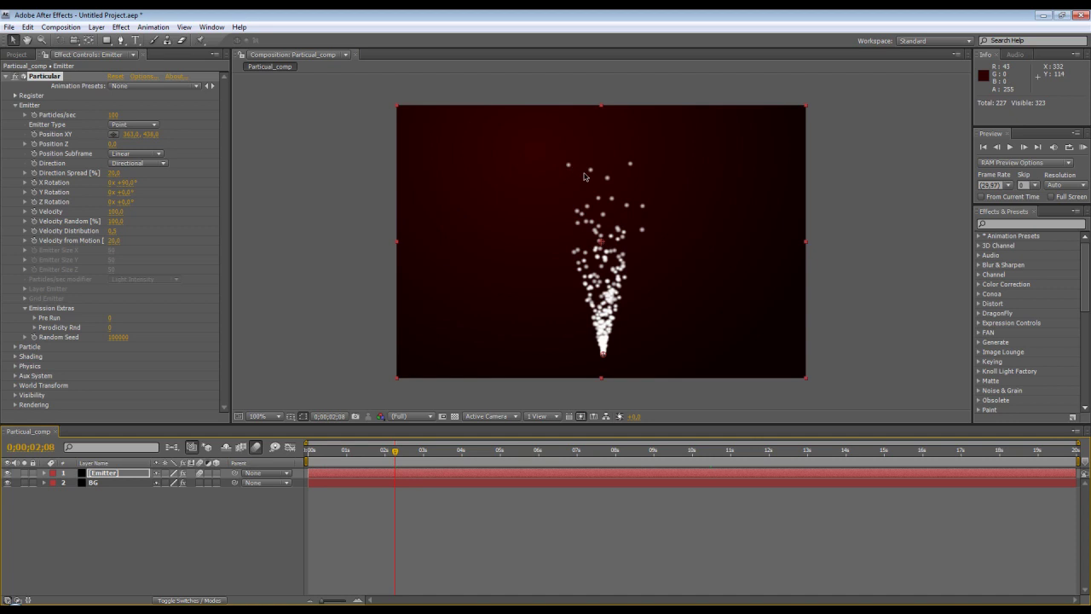
mouse_move(349, 452)
mouse_down()
mouse_move(338, 458)
mouse_move(380, 453)
mouse_up()
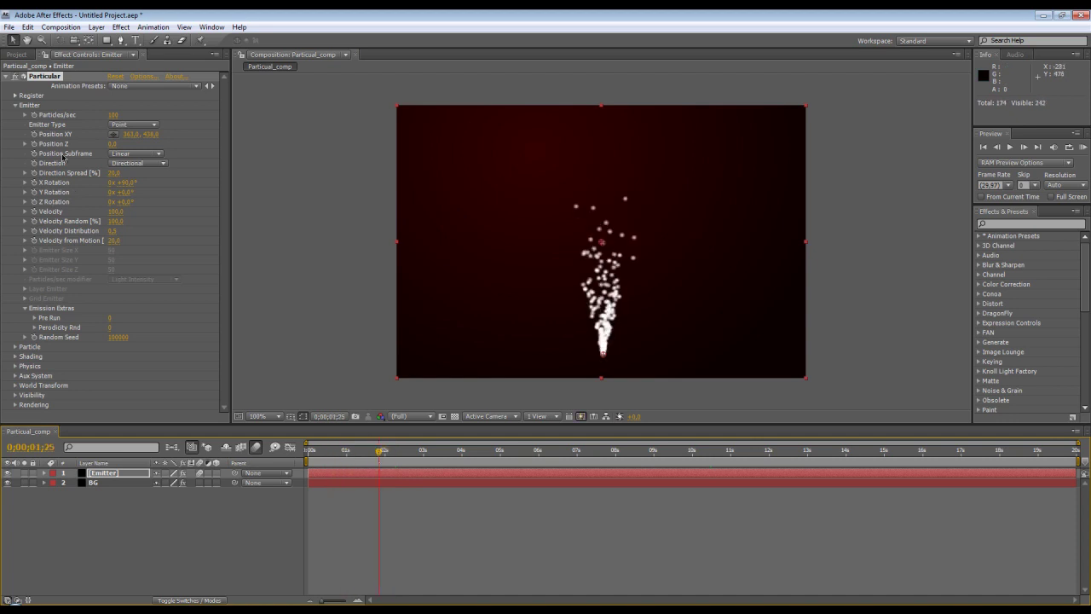
click(14, 105)
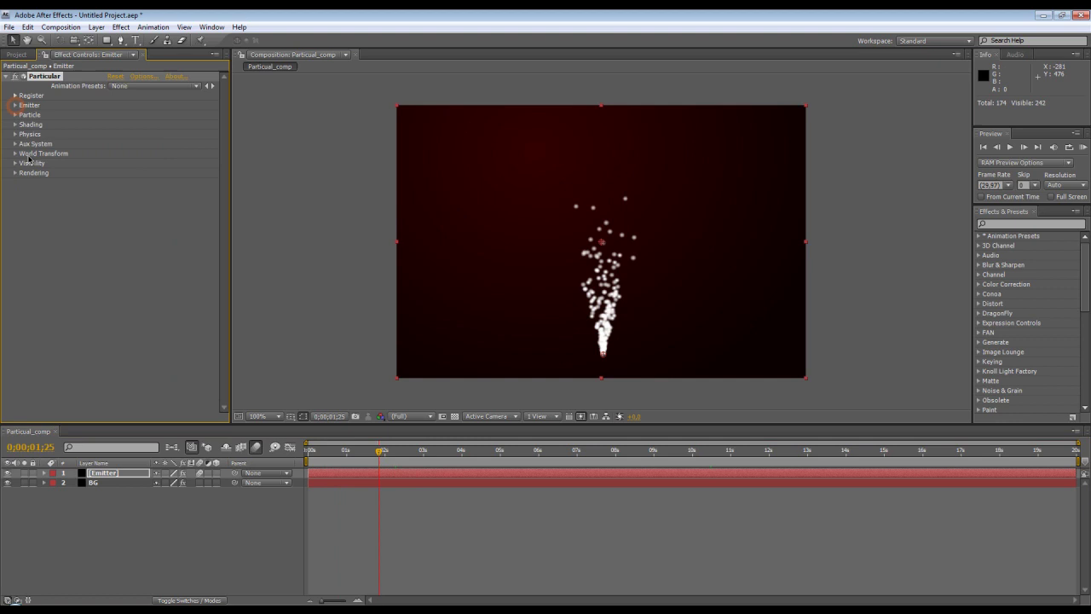
Step: Set the particle Life to 1 second and scrub the timeline to check the stream
click(14, 114)
scroll(18, 119, down, 1)
scroll(60, 130, up, 1)
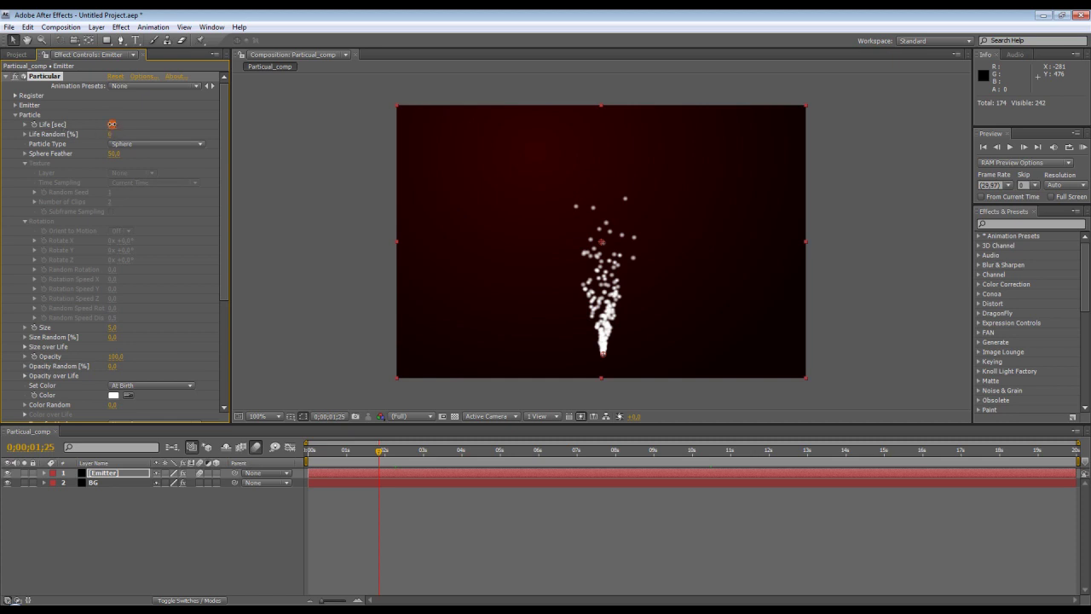
drag(112, 128, 115, 123)
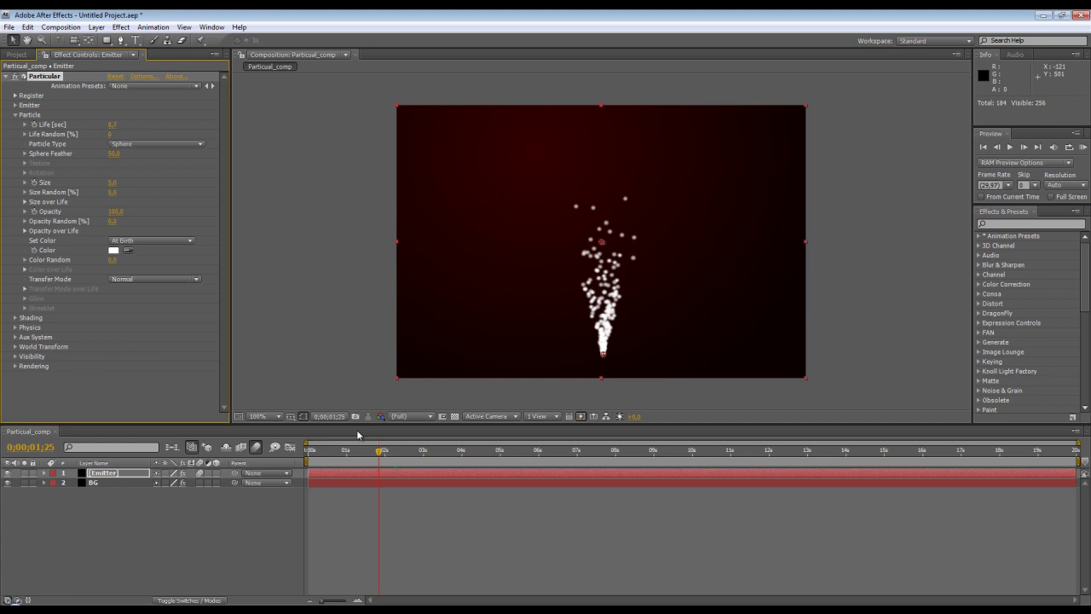
drag(380, 450, 591, 460)
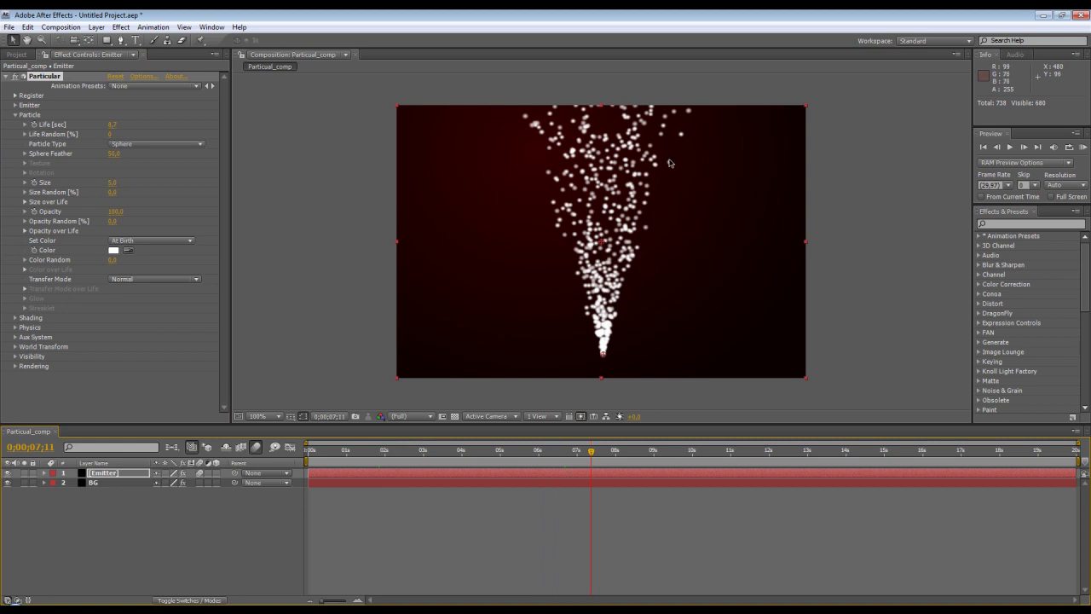
click(112, 125)
text(1)
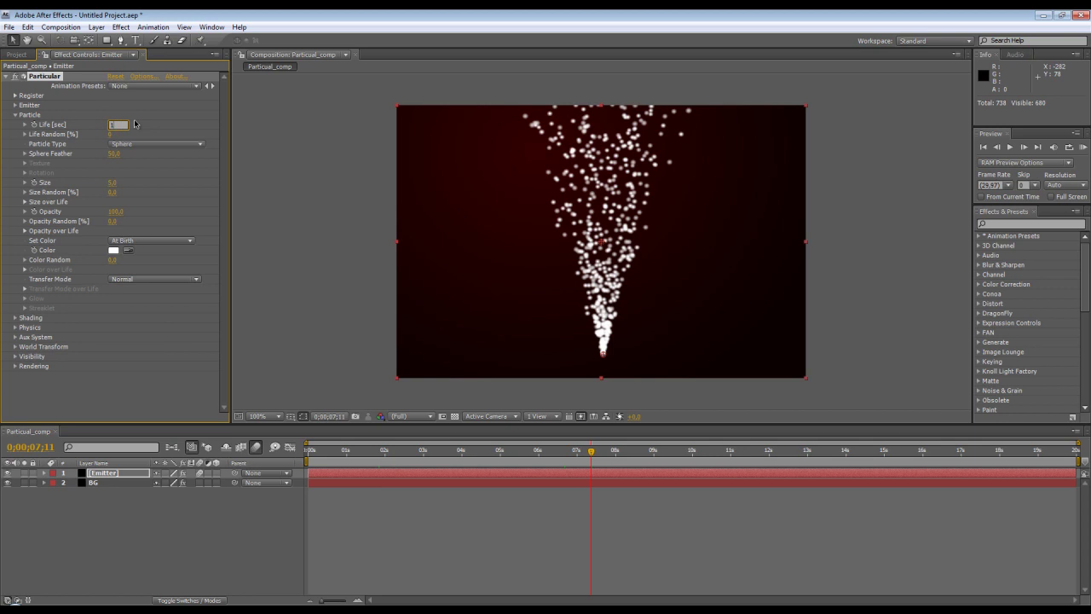
key(Return)
drag(339, 451, 343, 461)
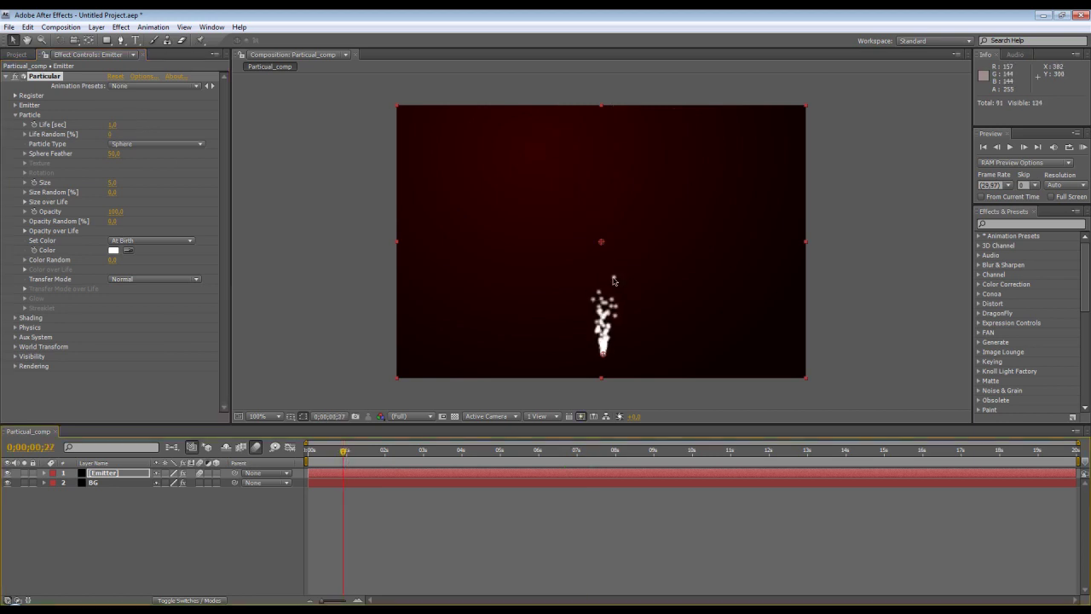
mouse_move(343, 454)
mouse_down()
mouse_move(335, 461)
mouse_move(353, 463)
mouse_move(341, 465)
mouse_up()
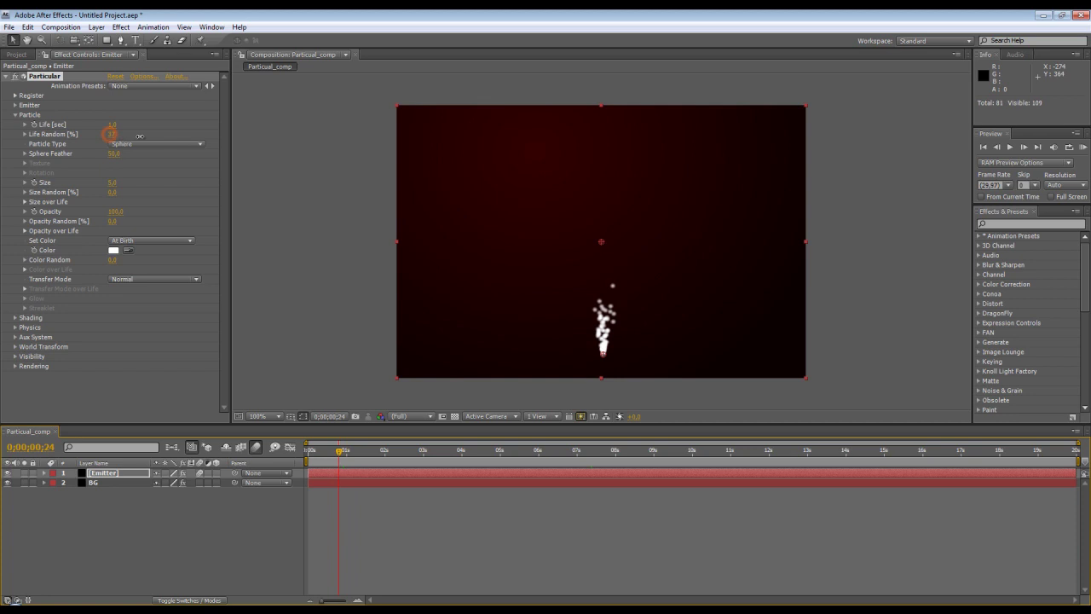
Step: Set Life Random to 99%, keep Sphere type, Size 34 and Sphere Feather 0
drag(109, 135, 219, 158)
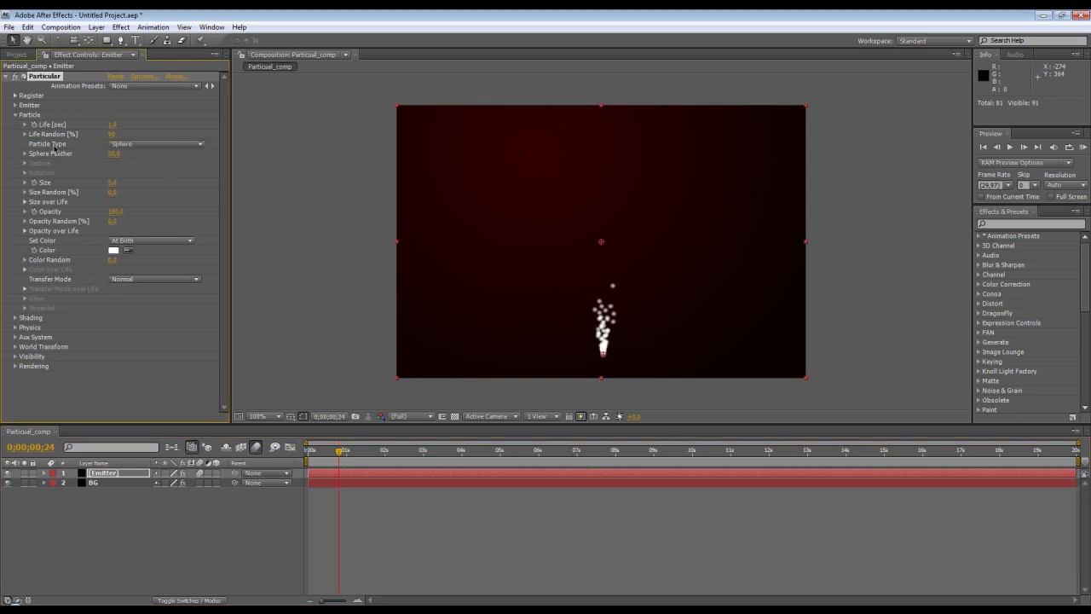
click(135, 144)
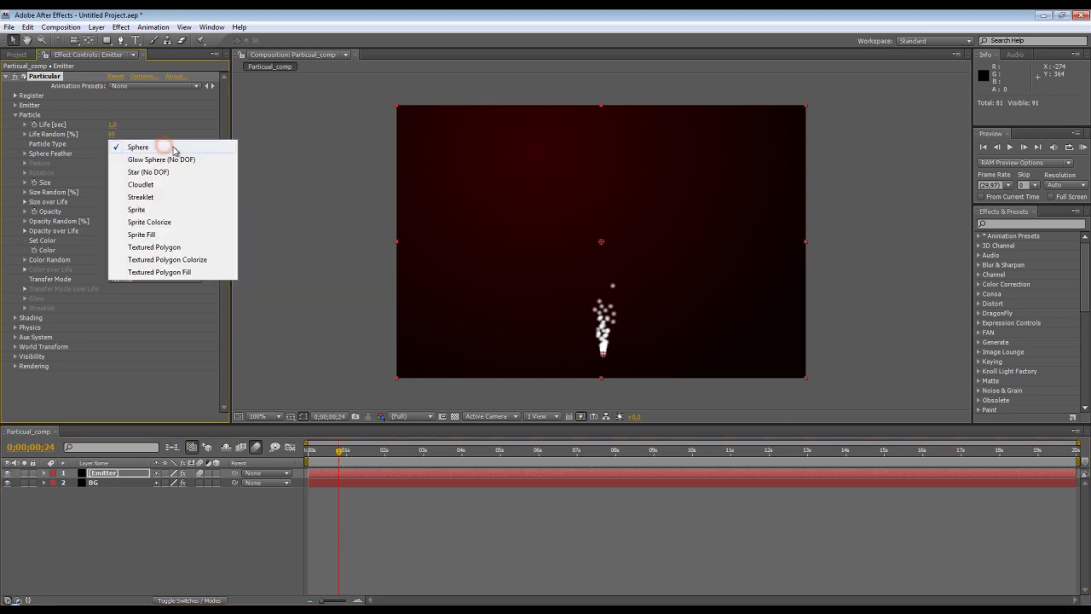
click(171, 148)
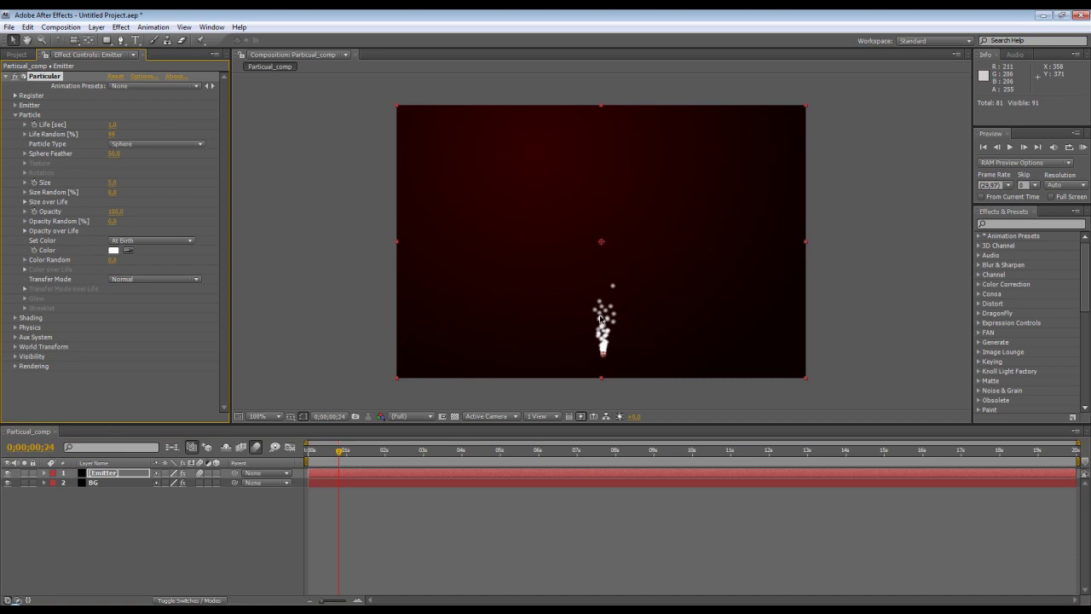
scroll(615, 319, up, 2)
scroll(621, 312, down, 2)
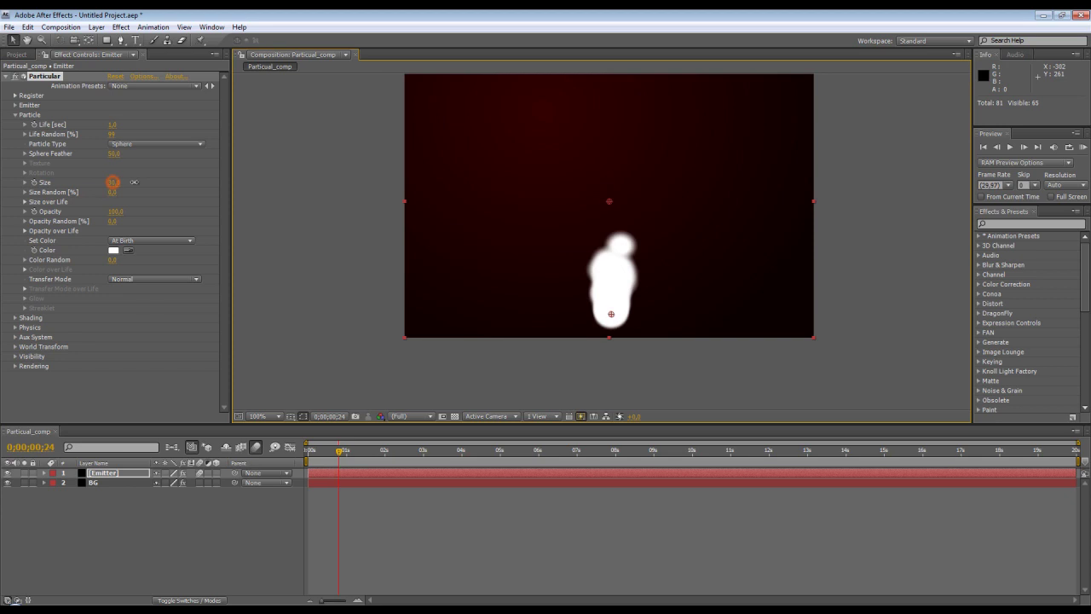
drag(113, 183, 121, 182)
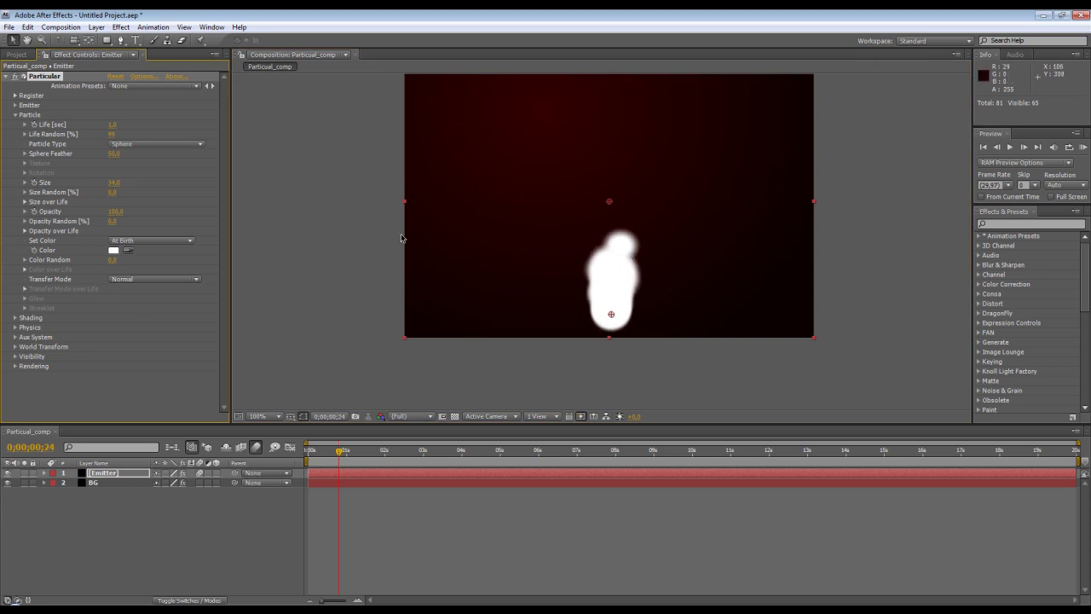
drag(114, 156, 107, 156)
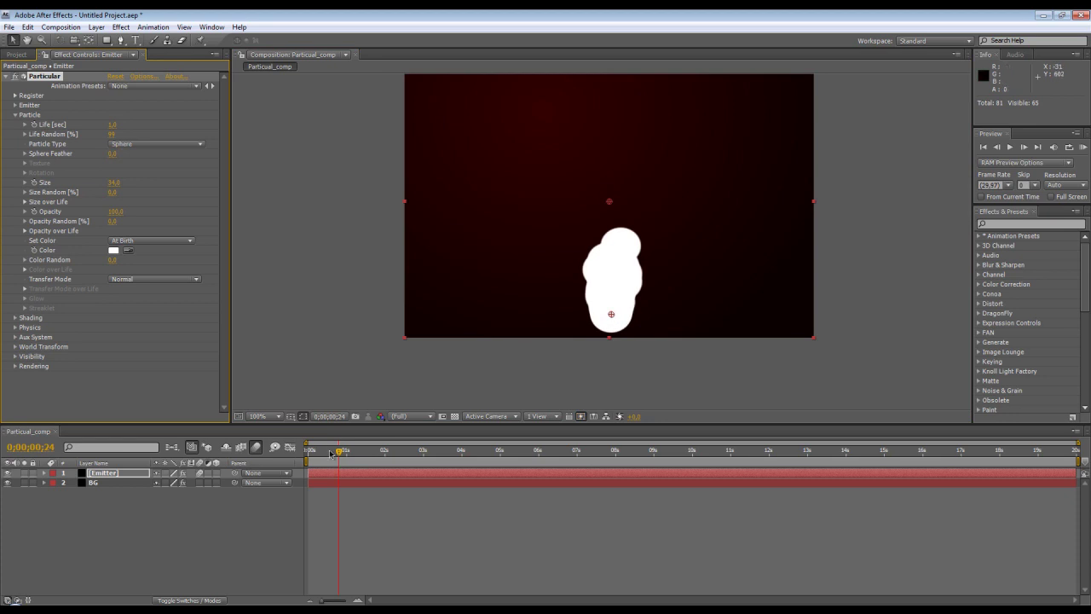
drag(339, 450, 404, 457)
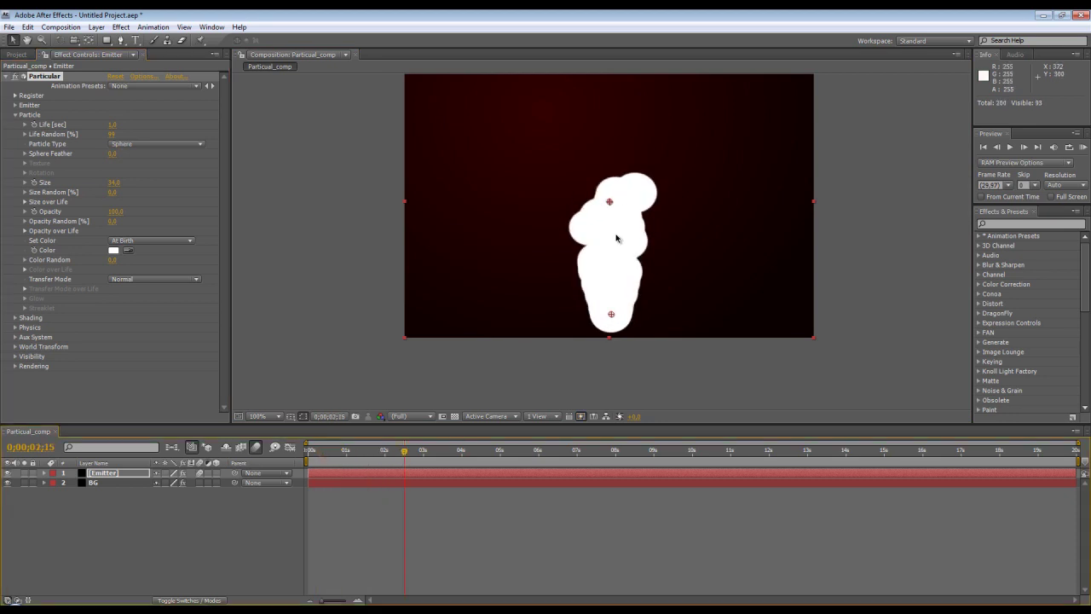
Step: Try the Glow Sphere (No DOF) particle type and glance at its Glow settings
click(132, 144)
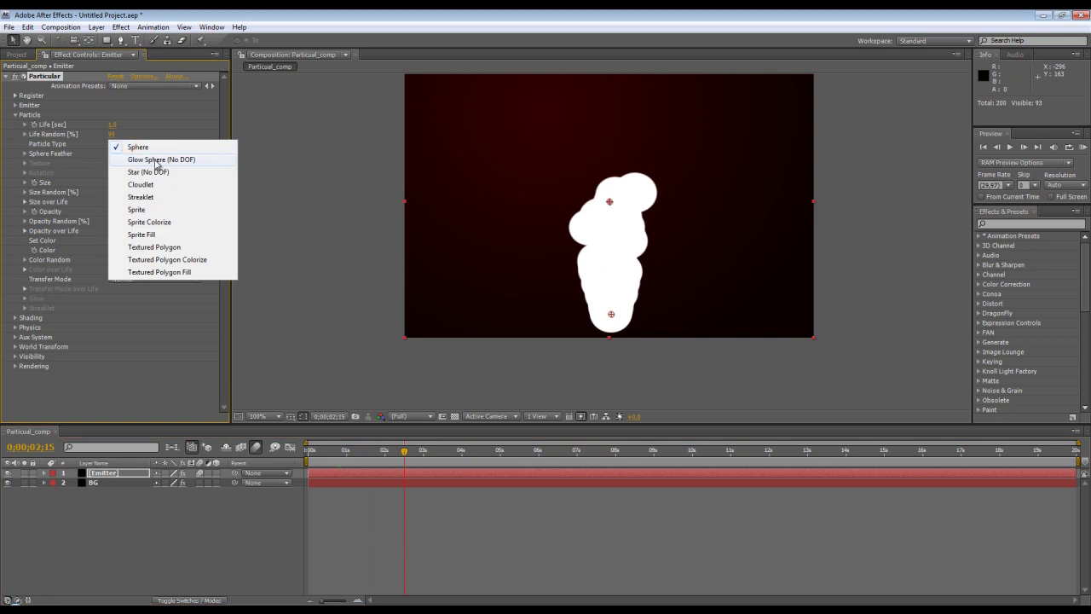
click(164, 148)
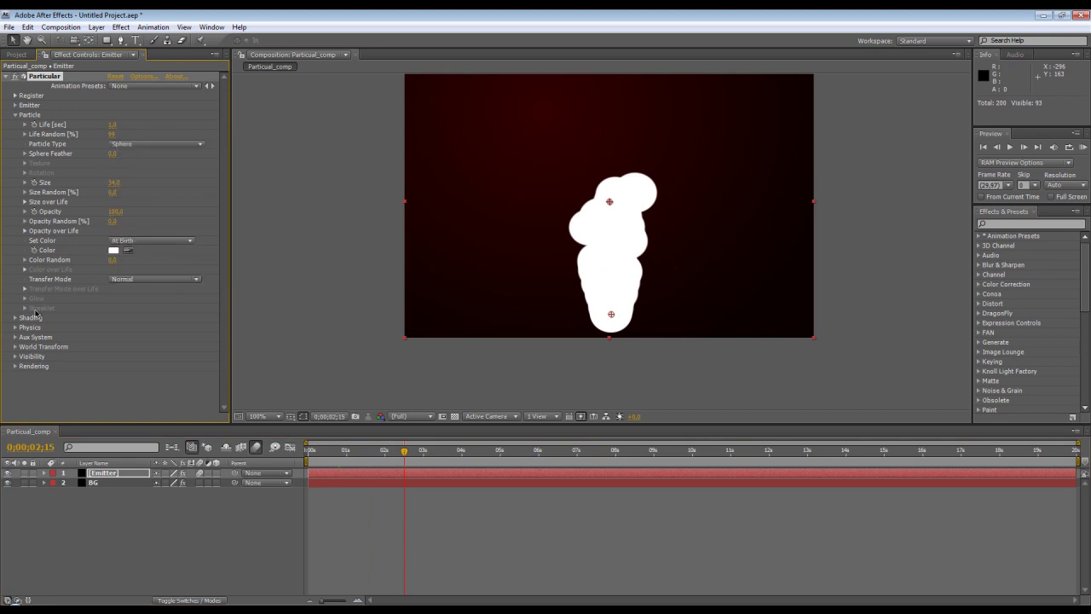
click(134, 145)
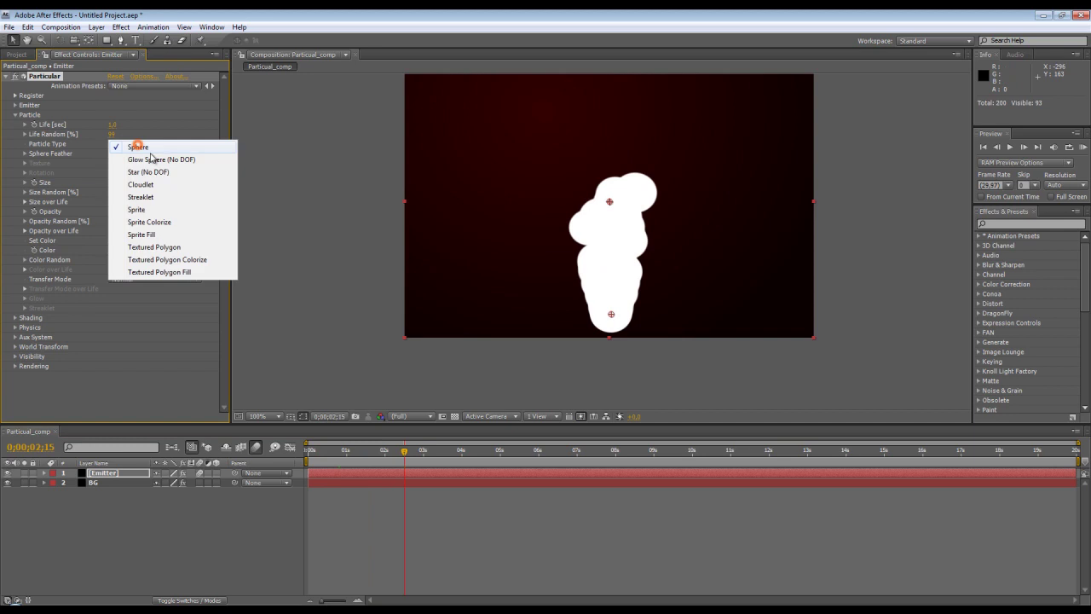
click(152, 161)
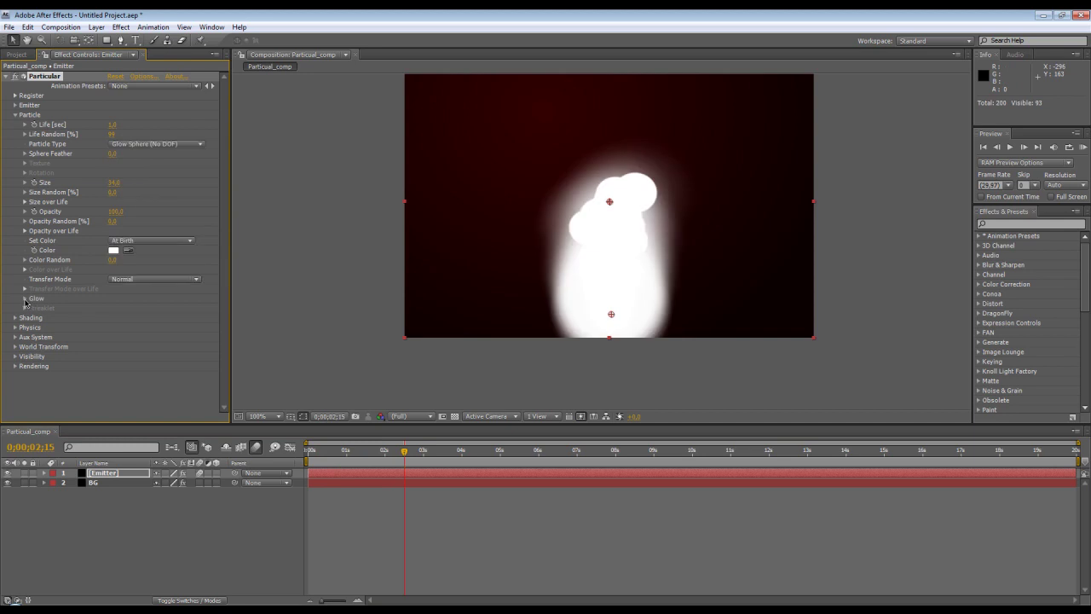
click(24, 299)
click(24, 298)
Step: Try Star (No DOF), return to Sphere, and raise Sphere Feather for softer edges
click(190, 144)
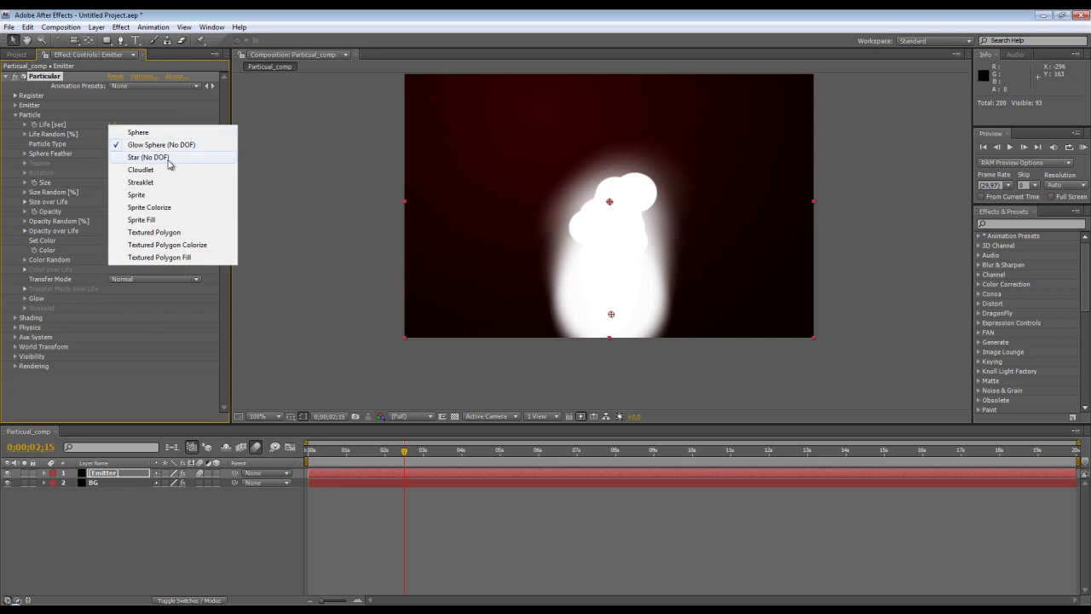
click(168, 159)
click(178, 147)
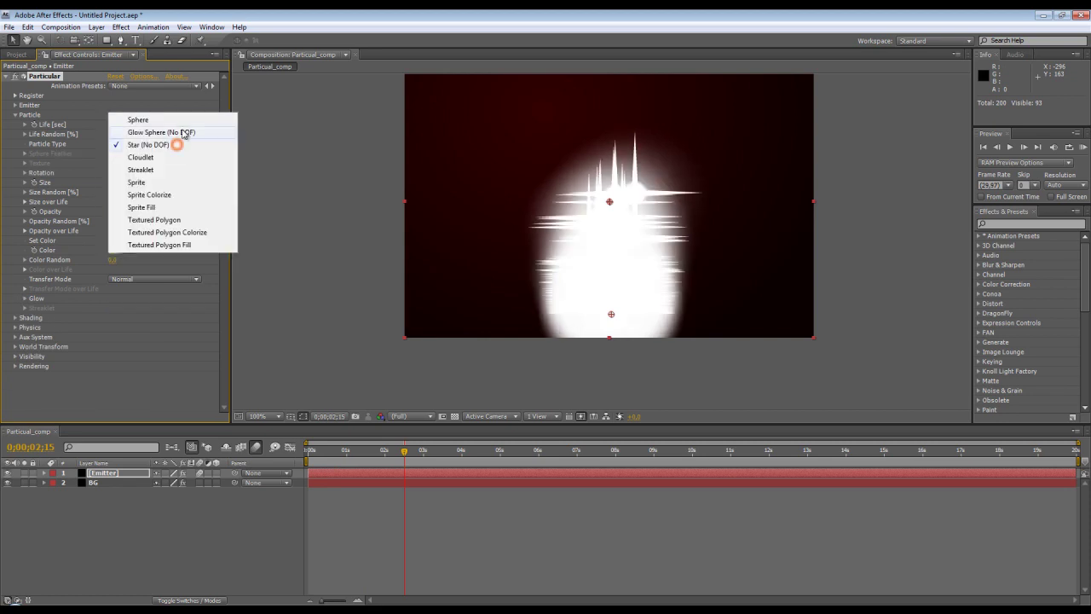
click(154, 115)
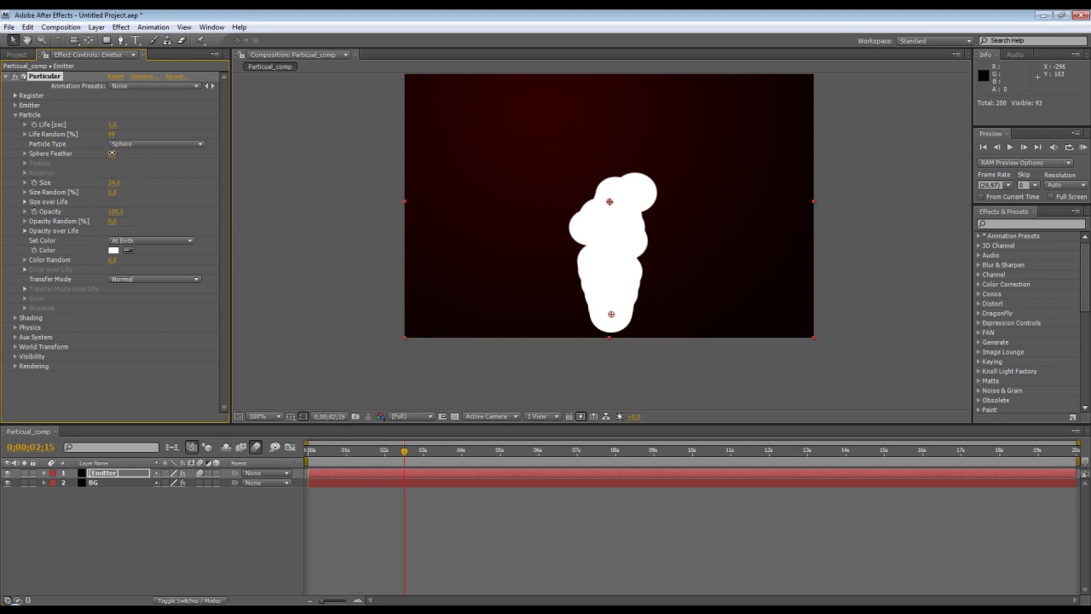
mouse_move(111, 154)
mouse_down()
mouse_move(133, 154)
mouse_move(110, 195)
mouse_move(209, 203)
mouse_up()
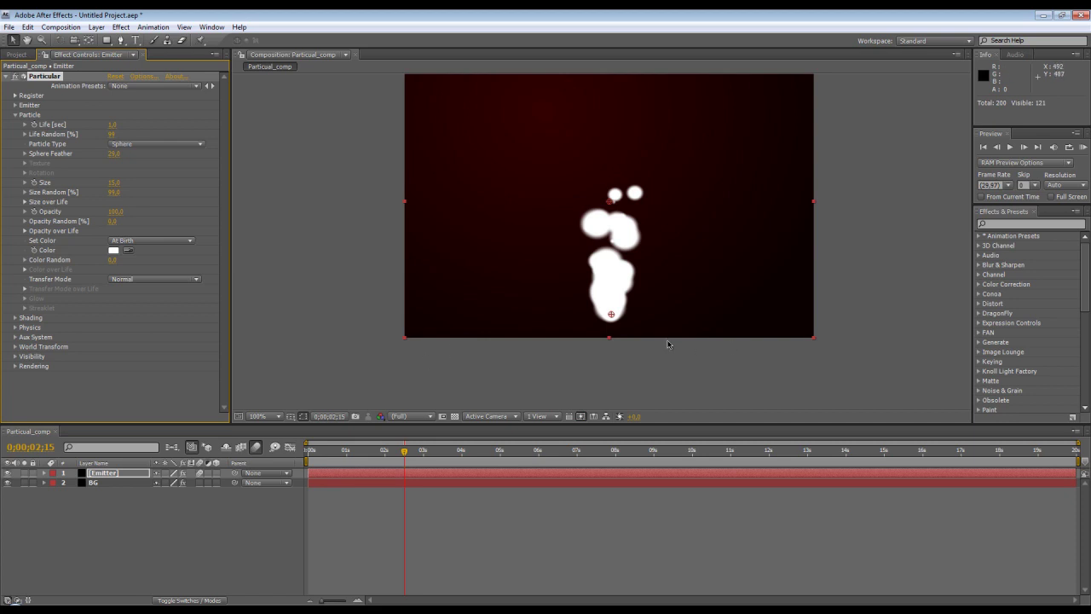
Step: Apply a shrinking Size over Life curve and preview the shrinking particles
click(25, 202)
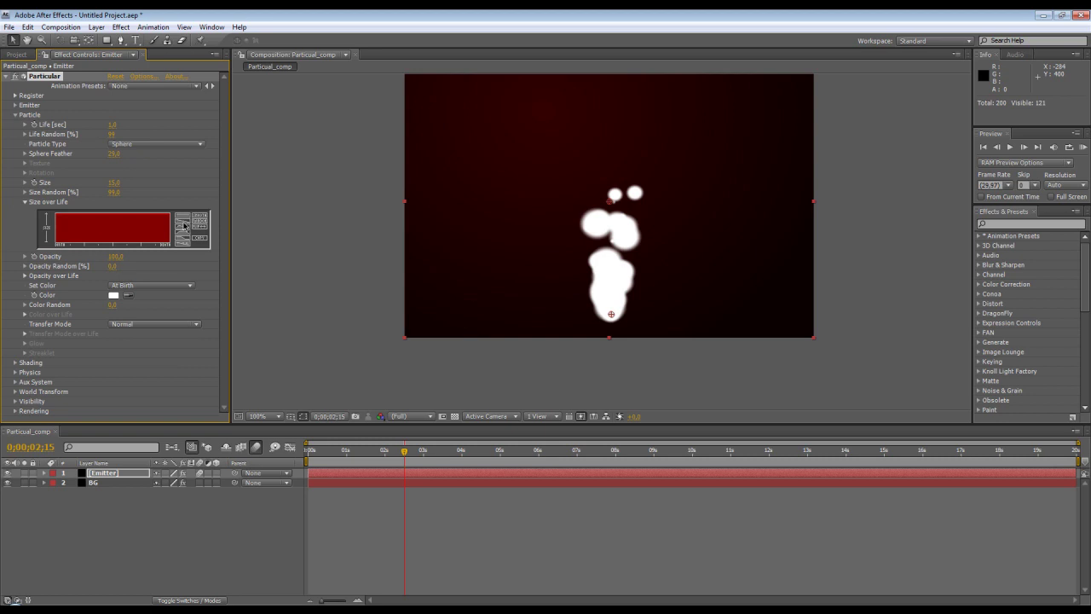
click(184, 225)
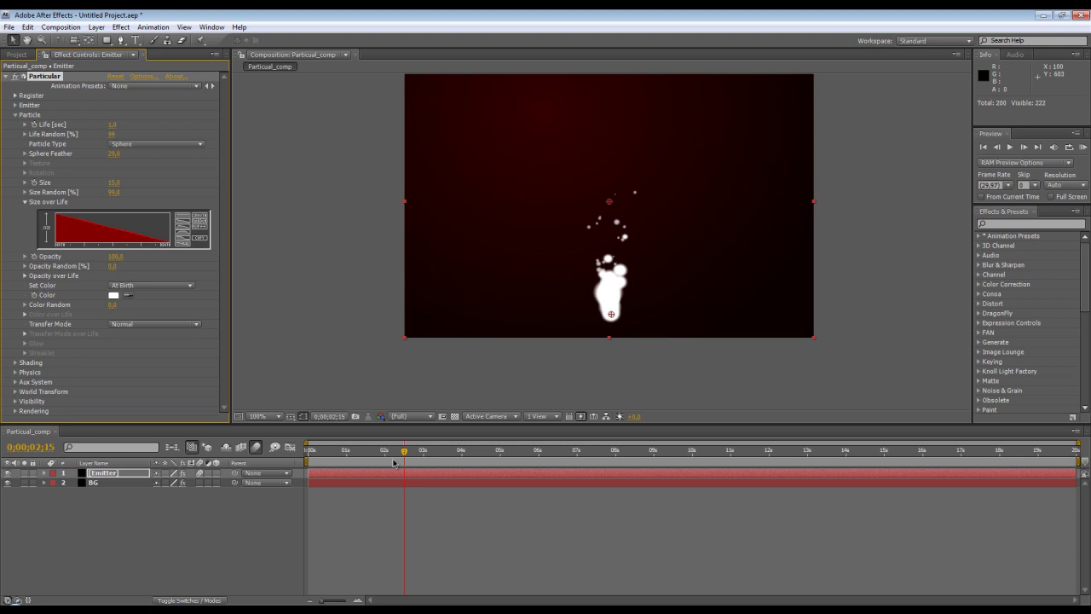
drag(405, 453, 496, 459)
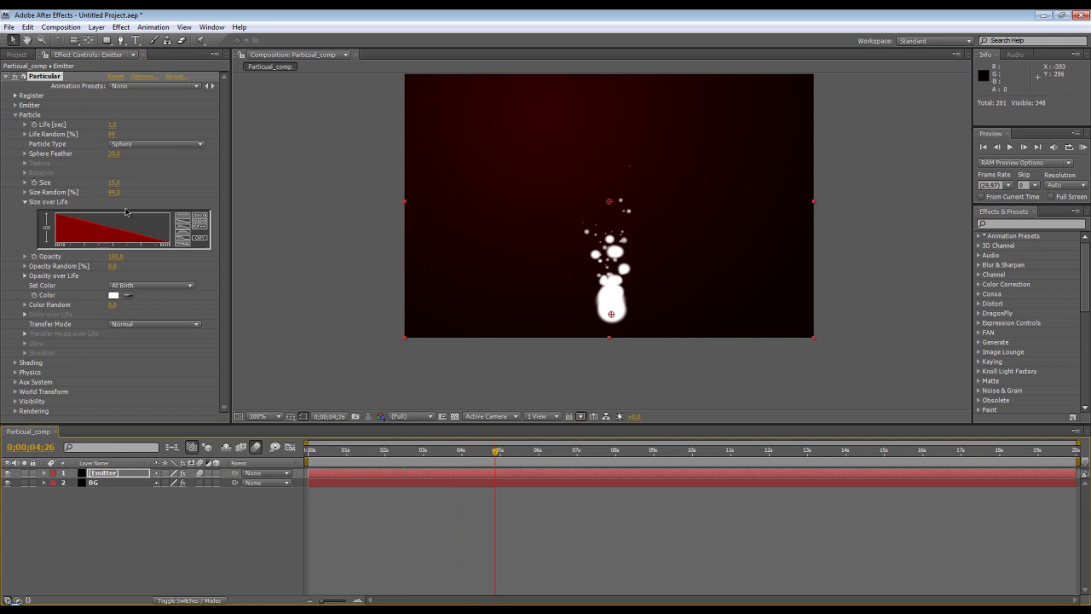
Step: Set Size Random to 0 and apply the random-noise Size over Life preset
click(113, 192)
text(0)
key(Return)
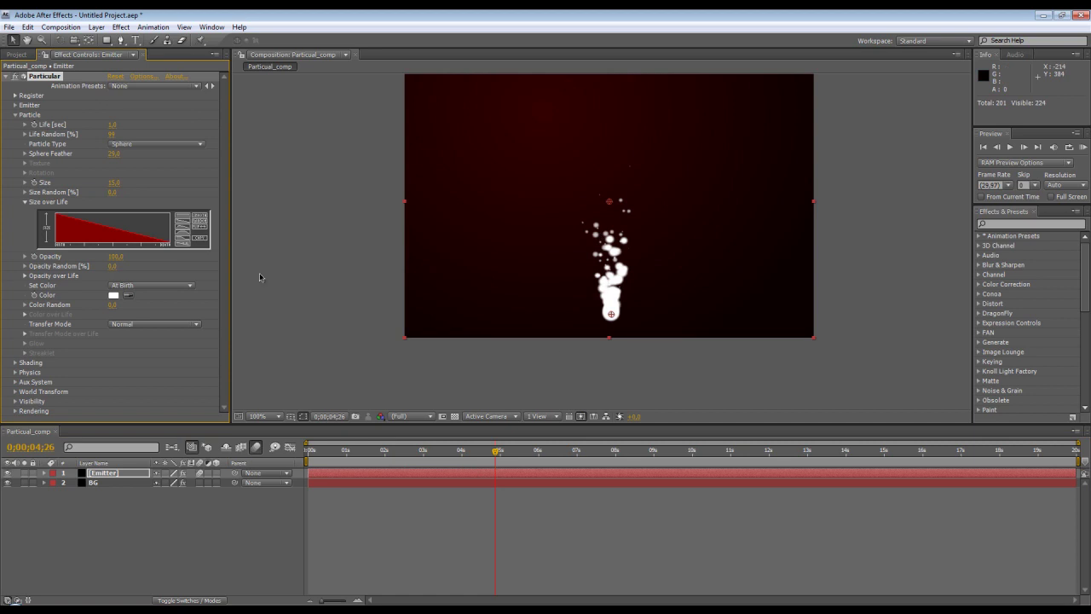
click(183, 229)
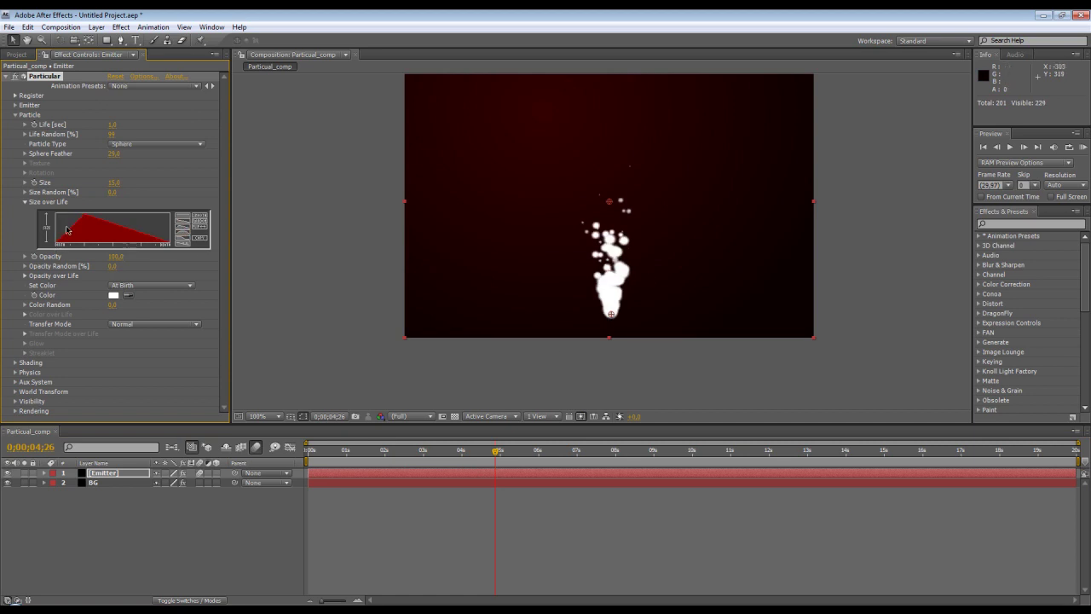
click(183, 236)
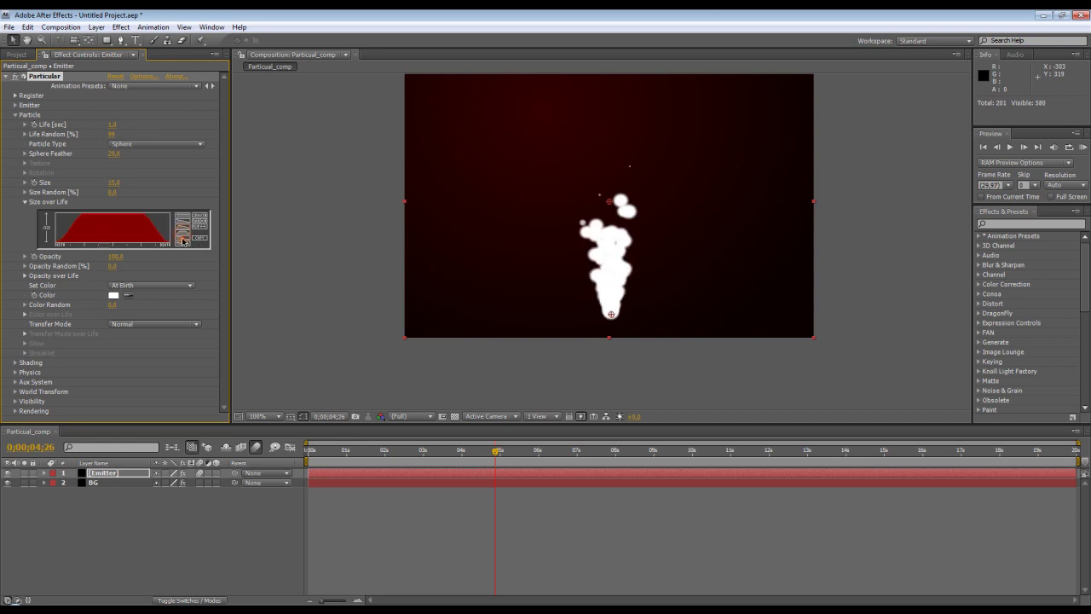
click(181, 240)
click(181, 244)
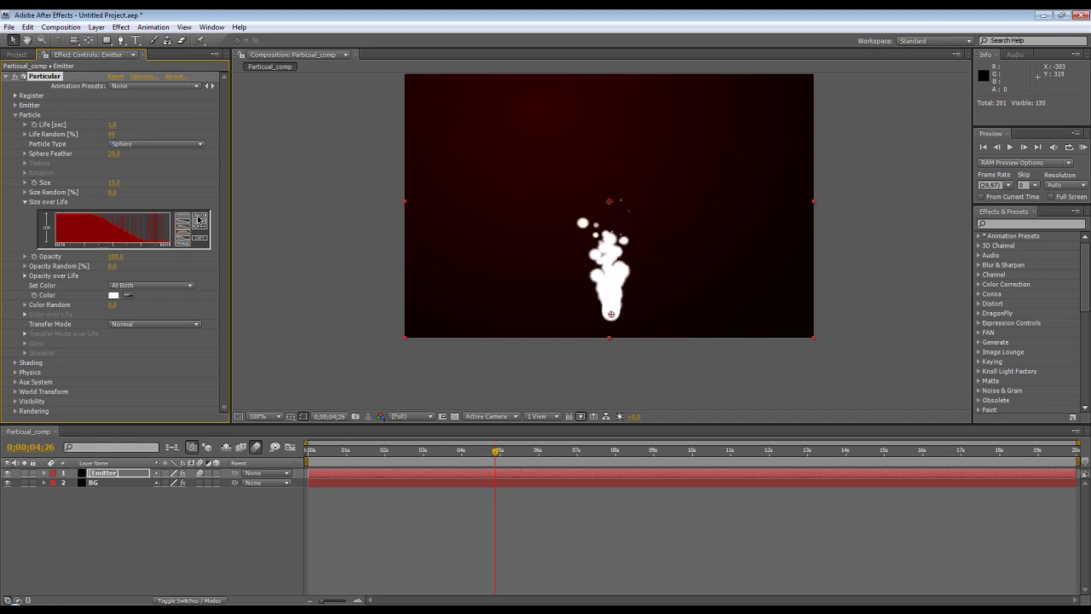
click(201, 222)
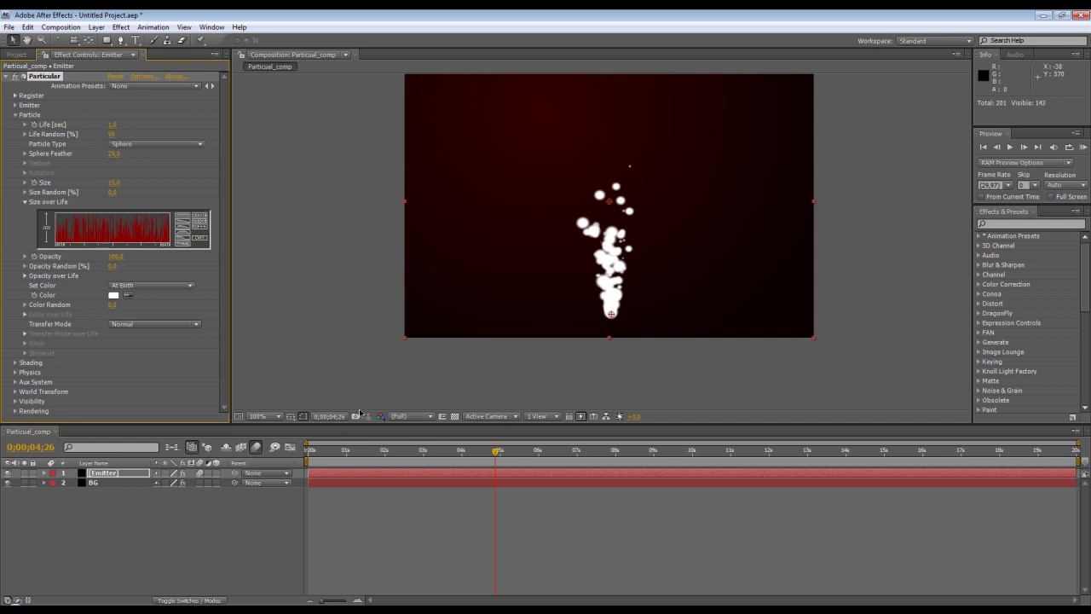
drag(341, 452, 368, 451)
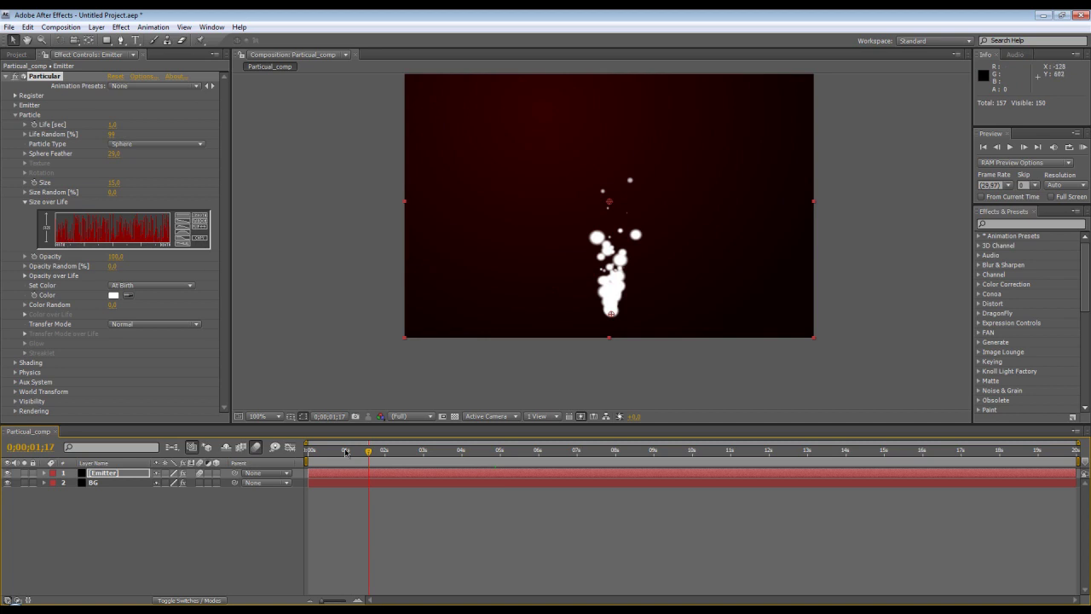
Step: Preview the particle animation from the start of the composition
drag(345, 452, 309, 452)
click(1080, 148)
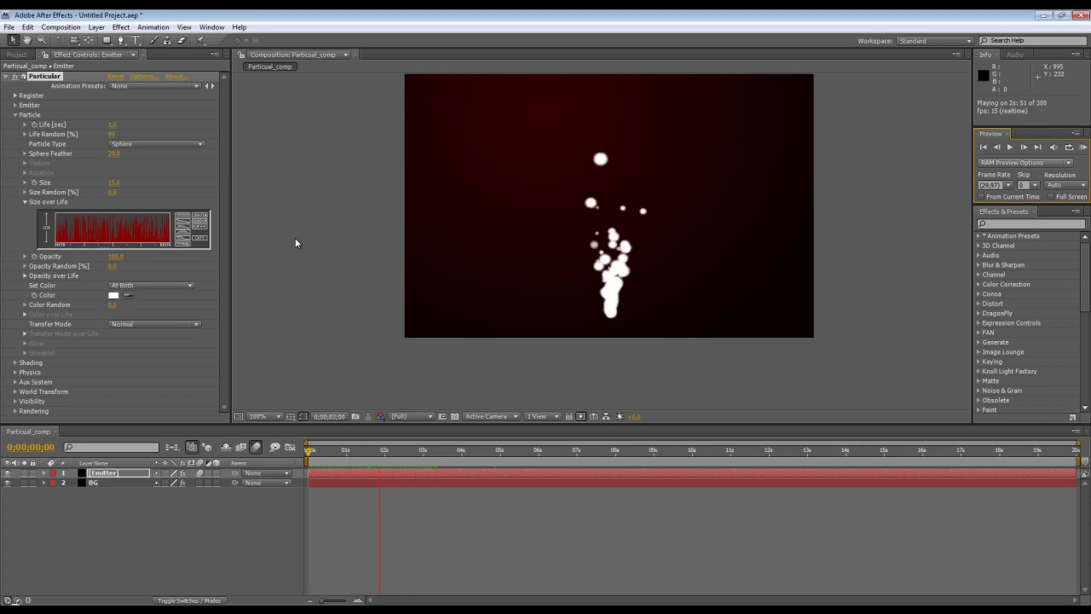
key(space)
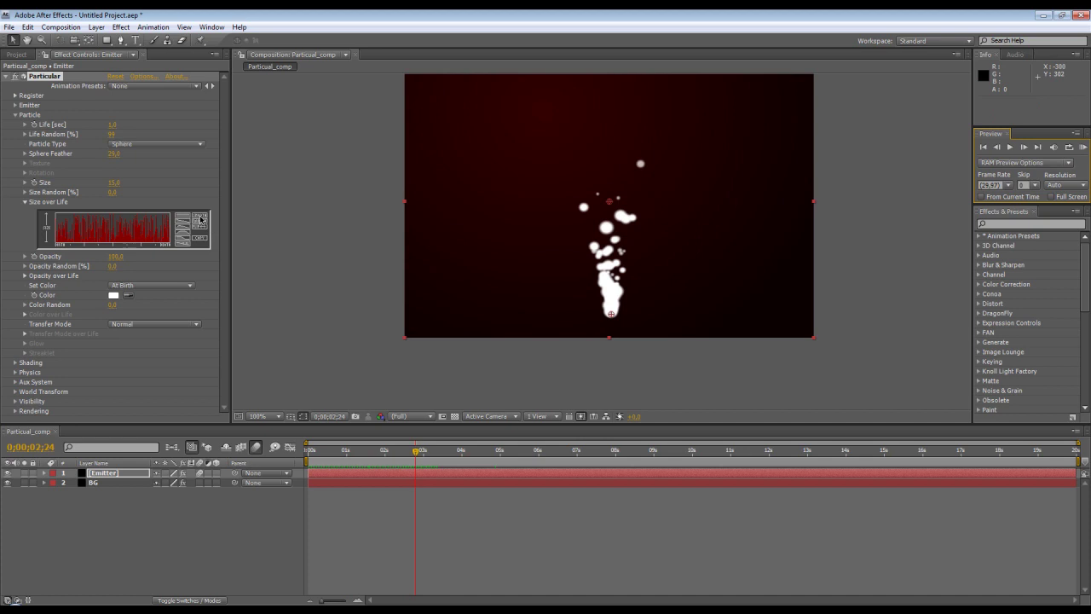
Step: Choose the flat-top falloff Size over Life preset and set Opacity Random to 100%
click(201, 218)
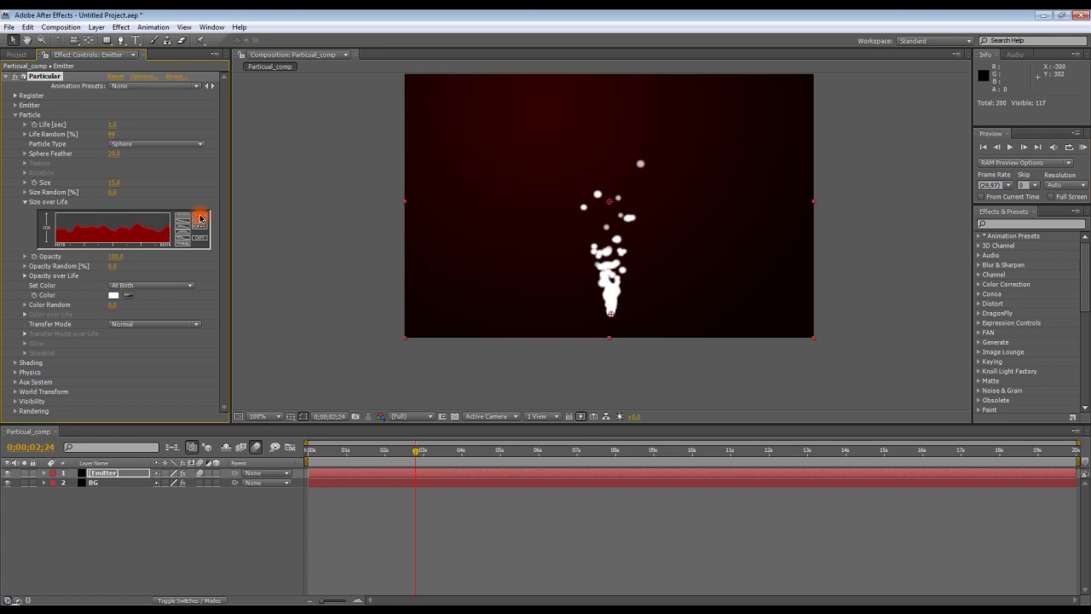
drag(51, 218, 162, 229)
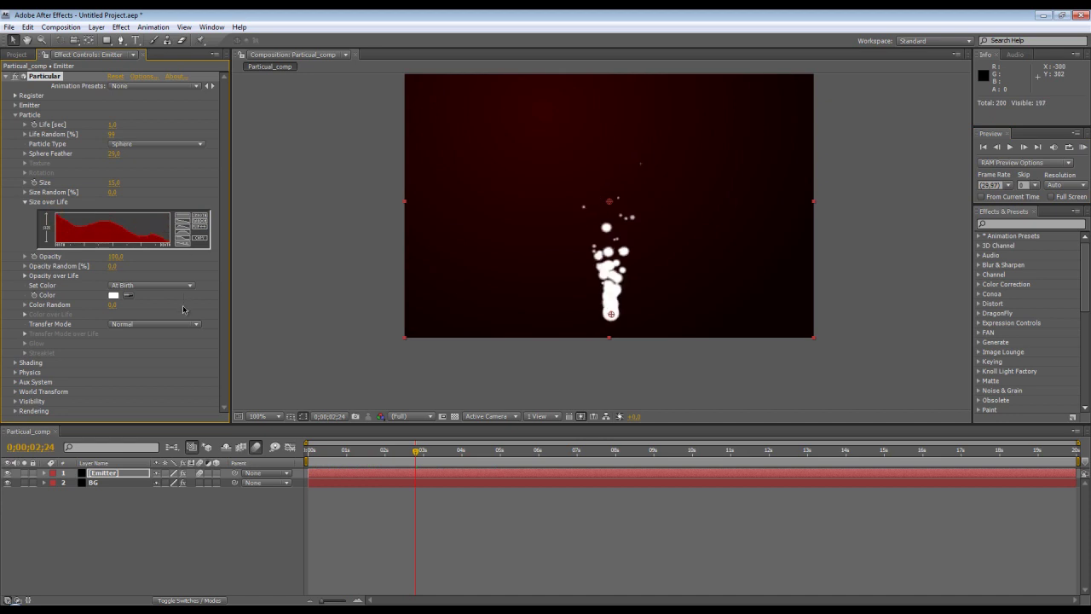
click(200, 229)
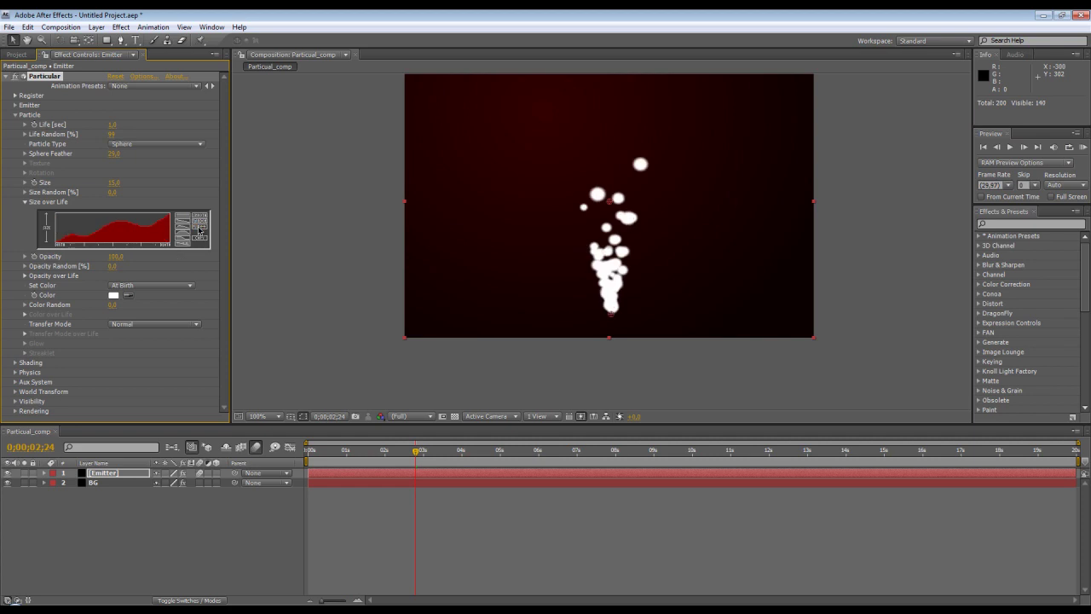
click(199, 226)
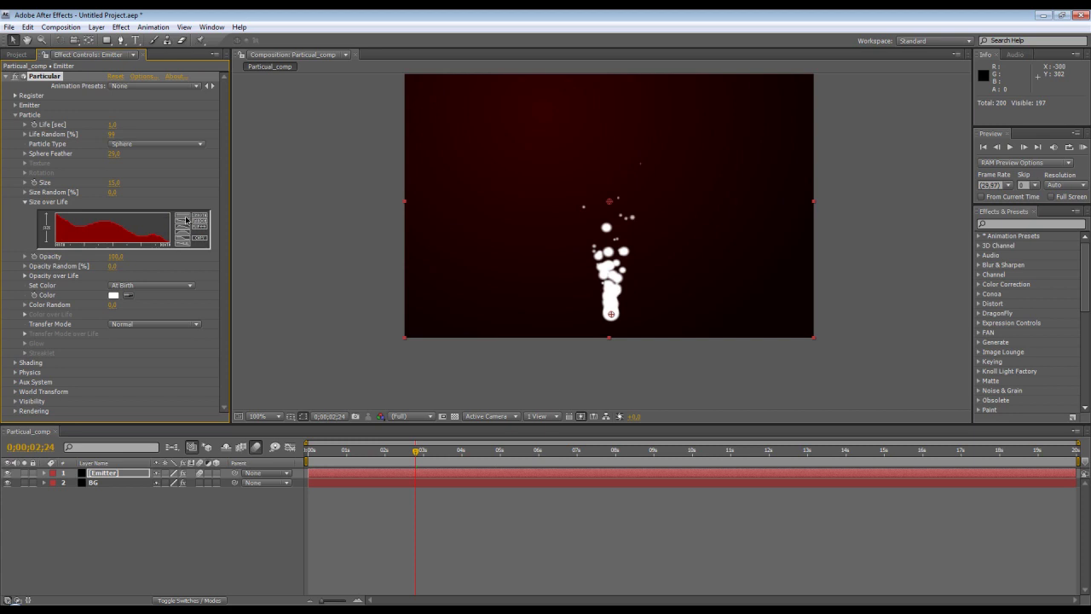
click(182, 239)
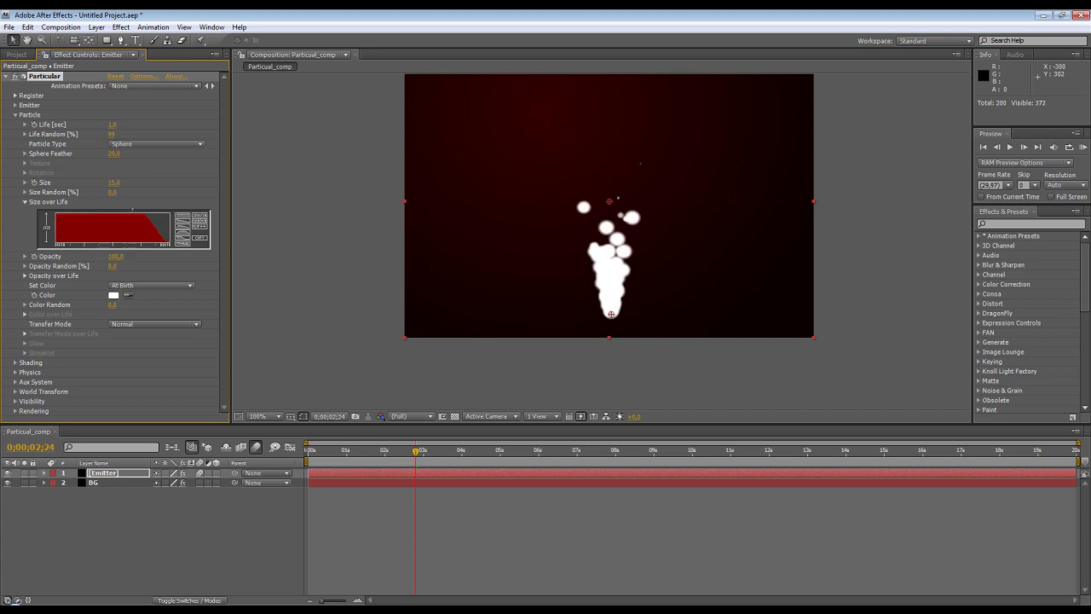
click(24, 201)
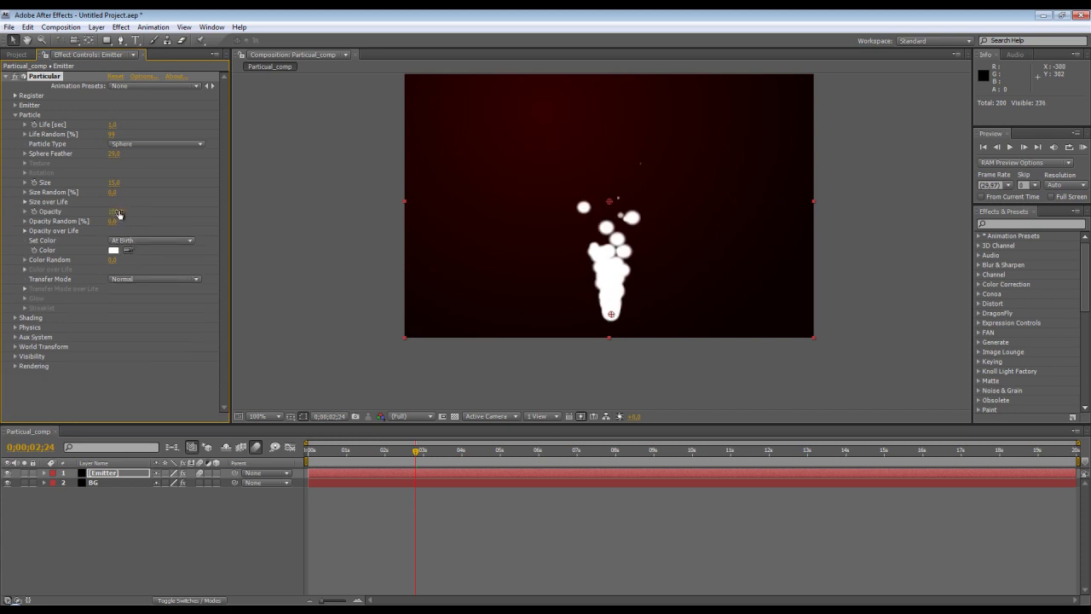
drag(112, 220, 185, 224)
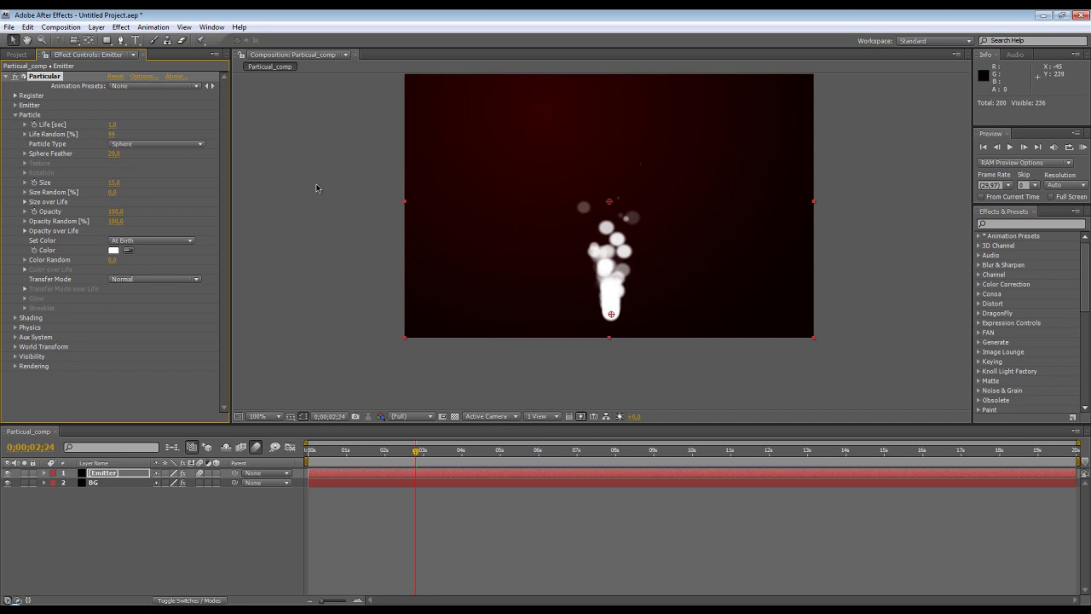
Step: Make the emitter a Box and scrub Emitter Size X and Z up
click(15, 104)
click(144, 126)
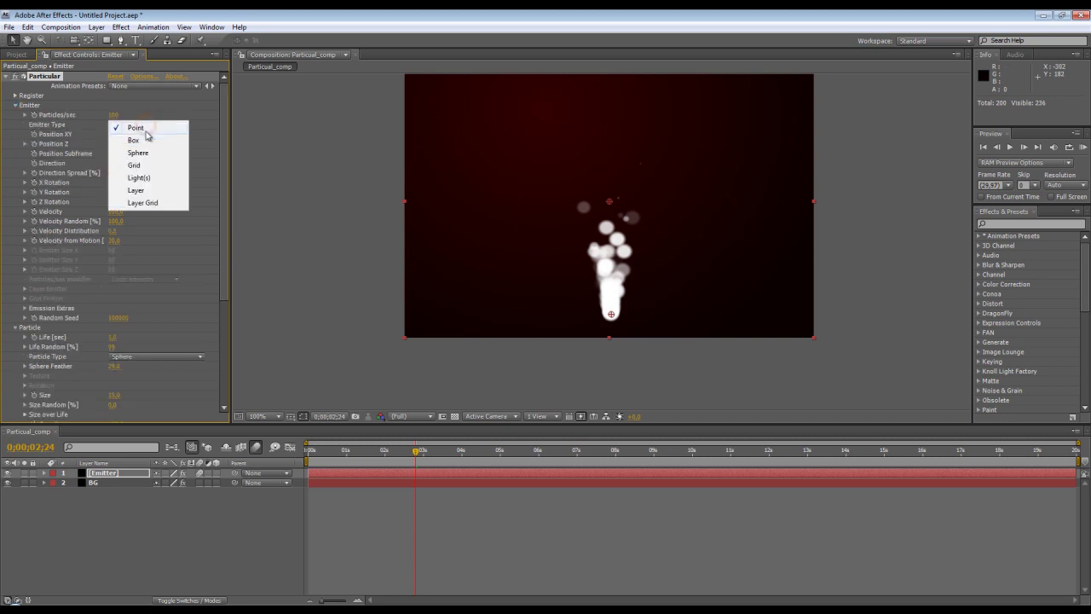
click(136, 141)
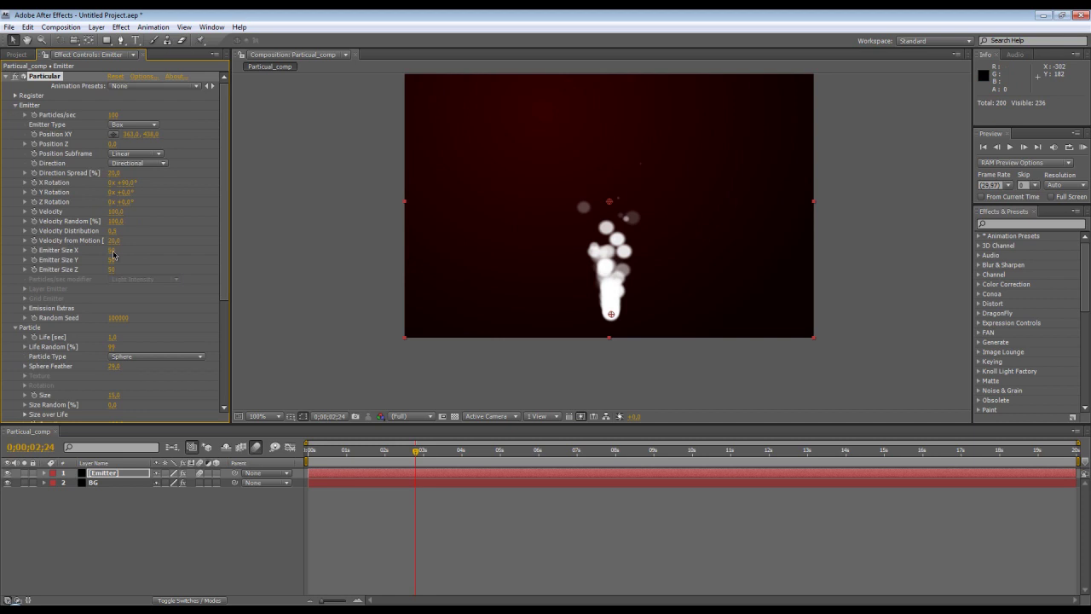
drag(114, 254, 564, 293)
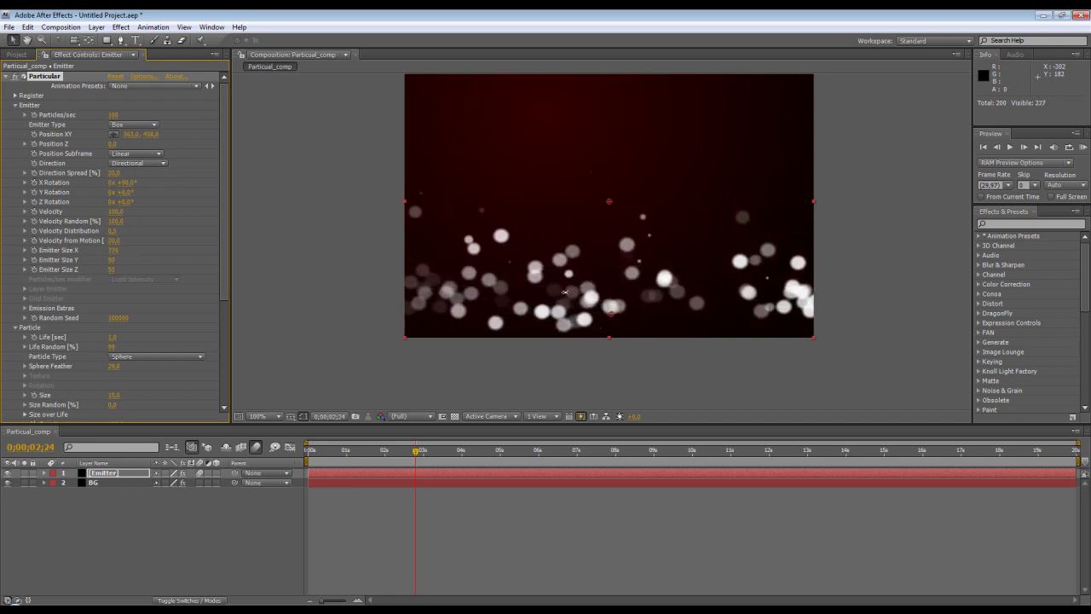
mouse_move(113, 269)
mouse_down()
mouse_move(319, 286)
mouse_move(275, 287)
mouse_up()
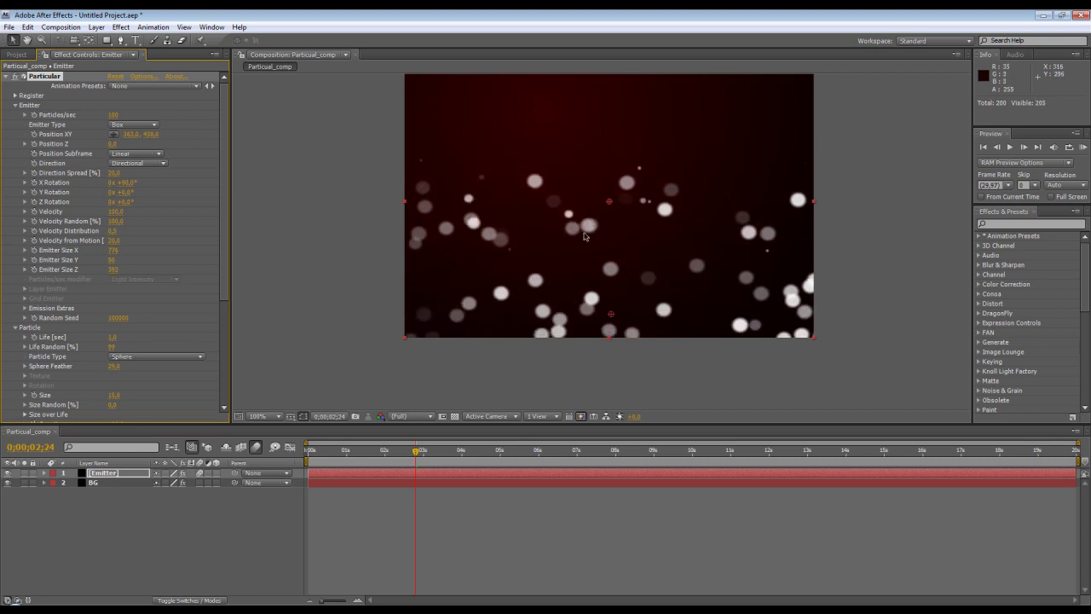
Step: Set X Rotation to 0, deepen Emitter Size Z to about 2666, and raise the emitter
click(124, 182)
text(0)
key(Return)
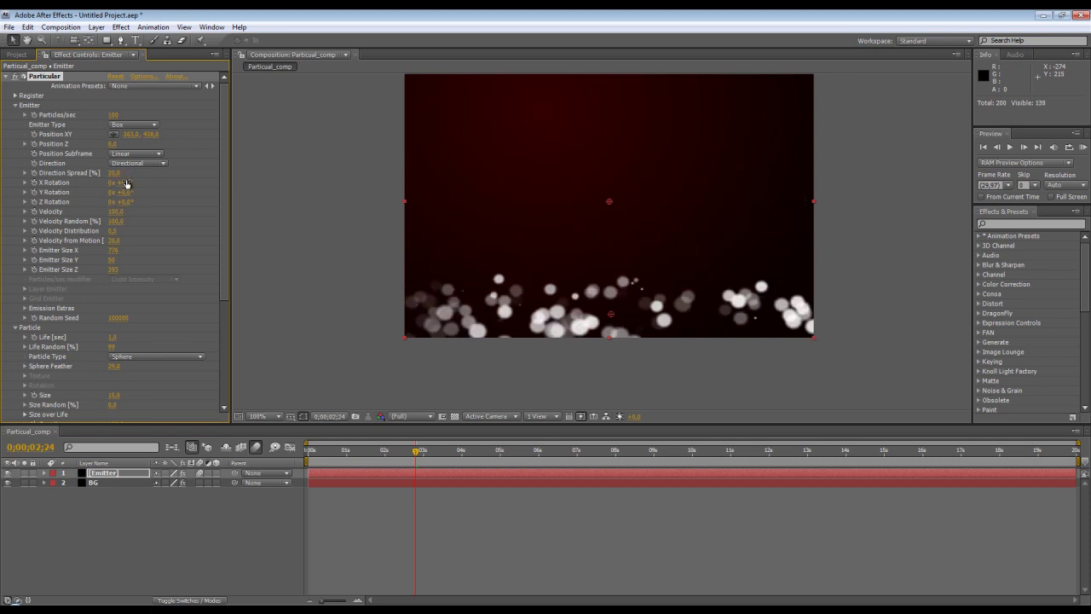
drag(115, 273, 322, 299)
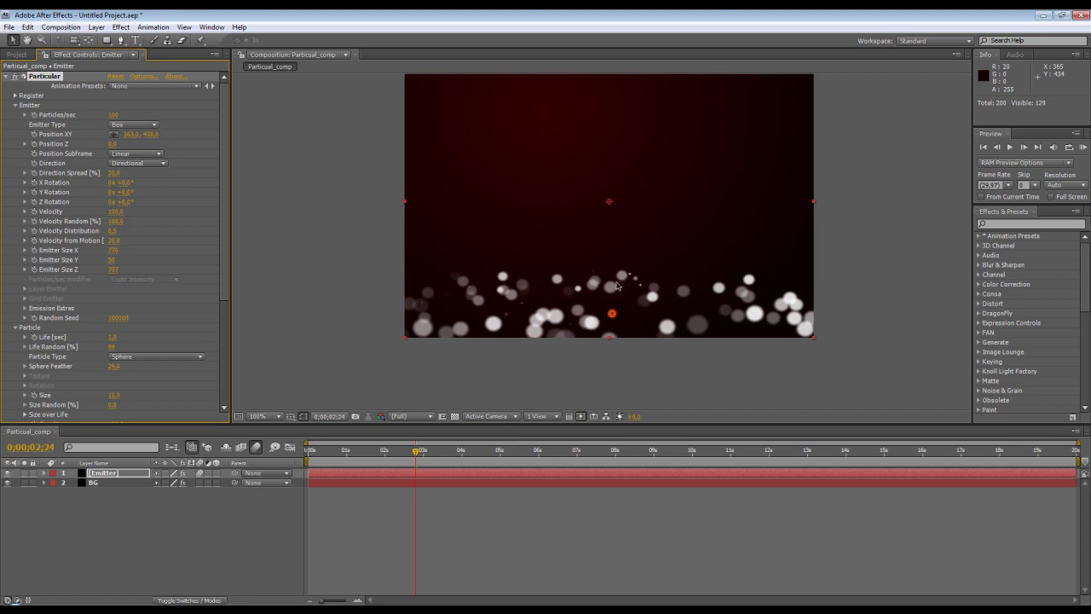
mouse_move(614, 316)
mouse_down()
mouse_move(613, 255)
mouse_move(601, 255)
mouse_up()
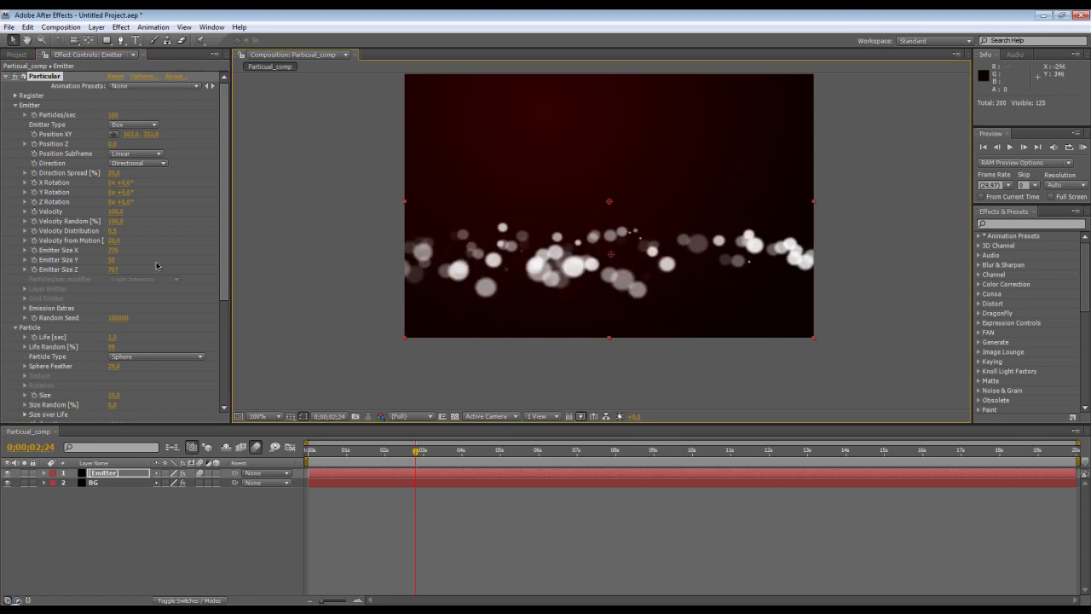
mouse_move(110, 271)
mouse_down()
mouse_move(394, 282)
mouse_move(298, 259)
mouse_up()
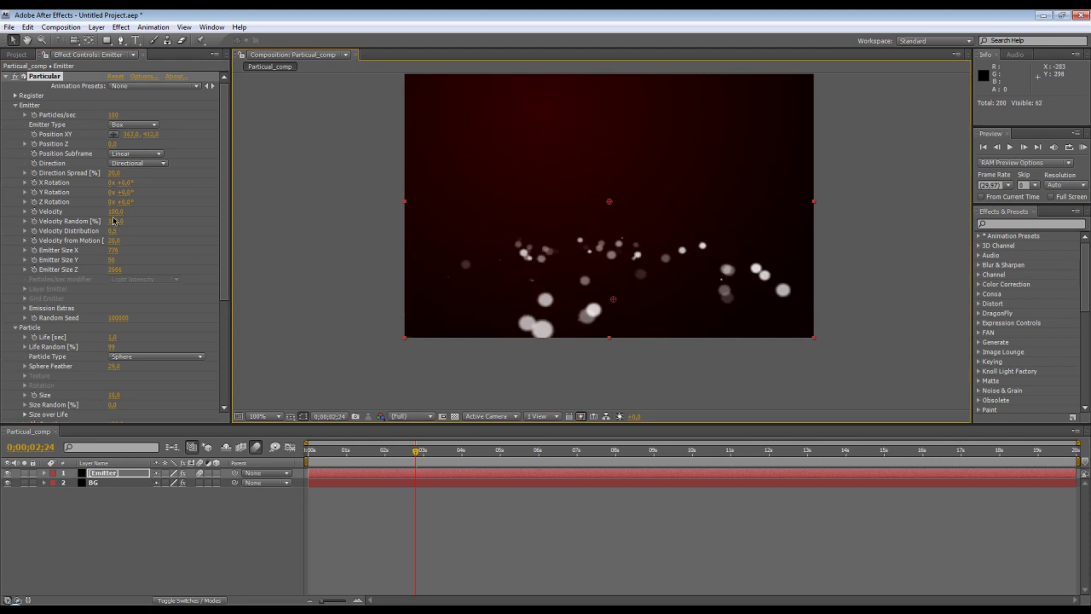
drag(333, 452, 459, 451)
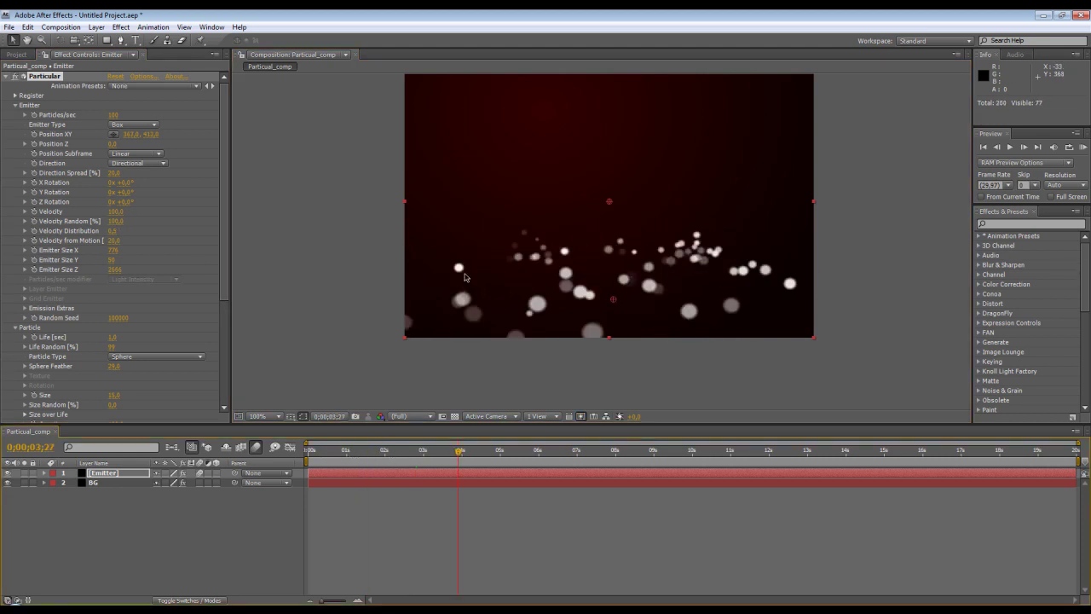